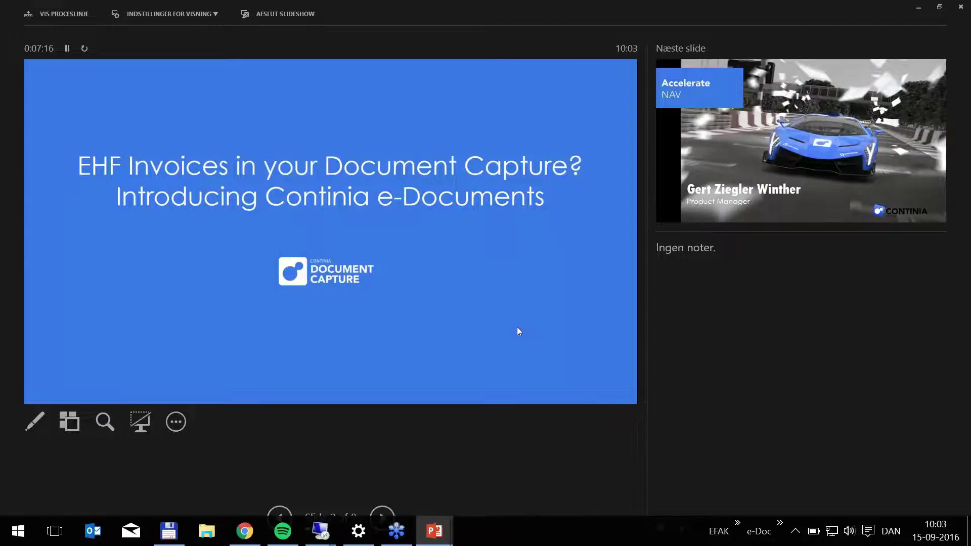
Step: Advance the slideshow from the EHF title slide to slide 2, the 'Accelerate NAV' introduction
left_click(517, 328)
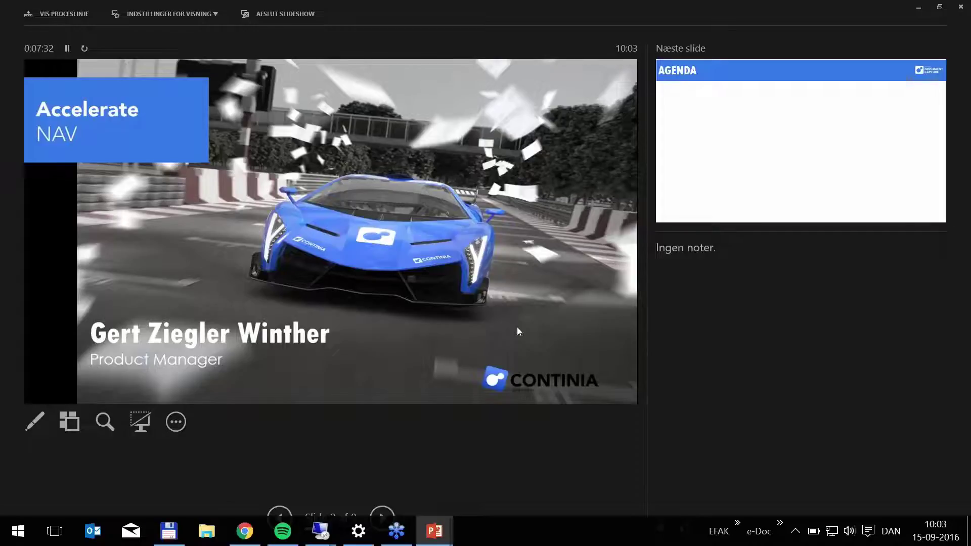
Step: Show the Agenda slide and reveal its three bullets one at a time
key("Right")
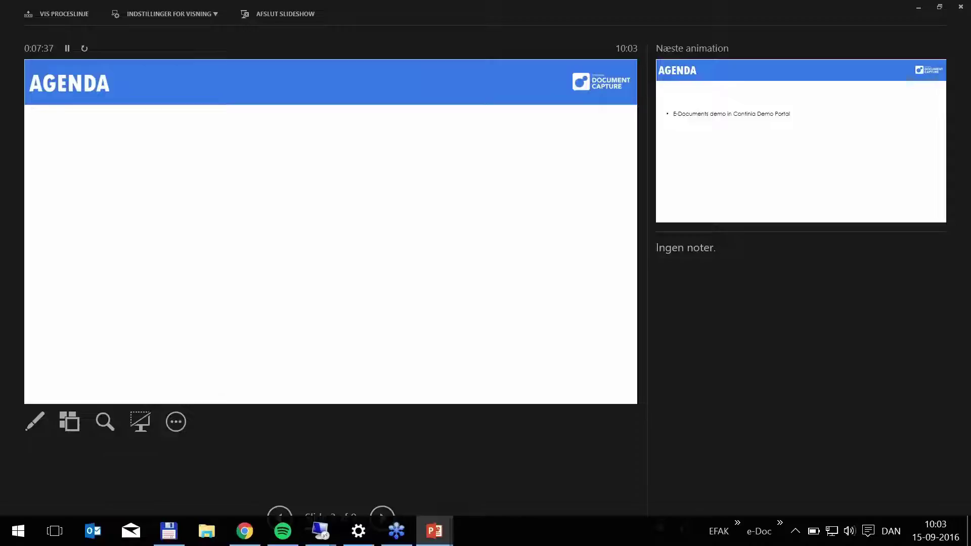
key("Right")
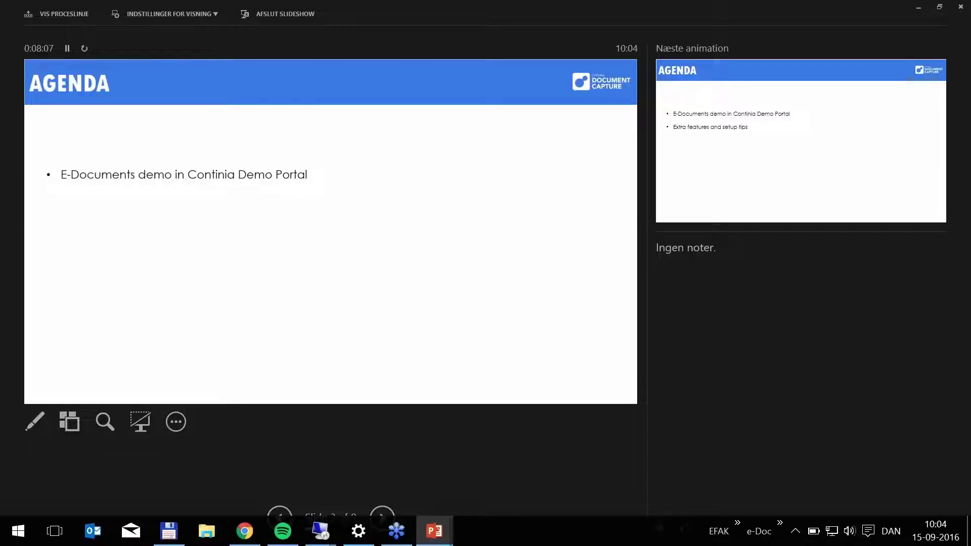
key("Right")
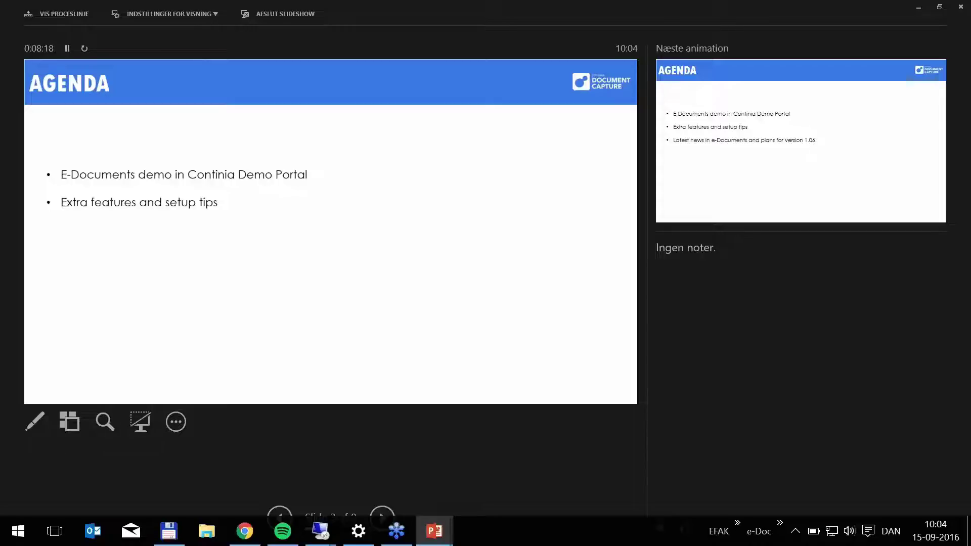
key("Right")
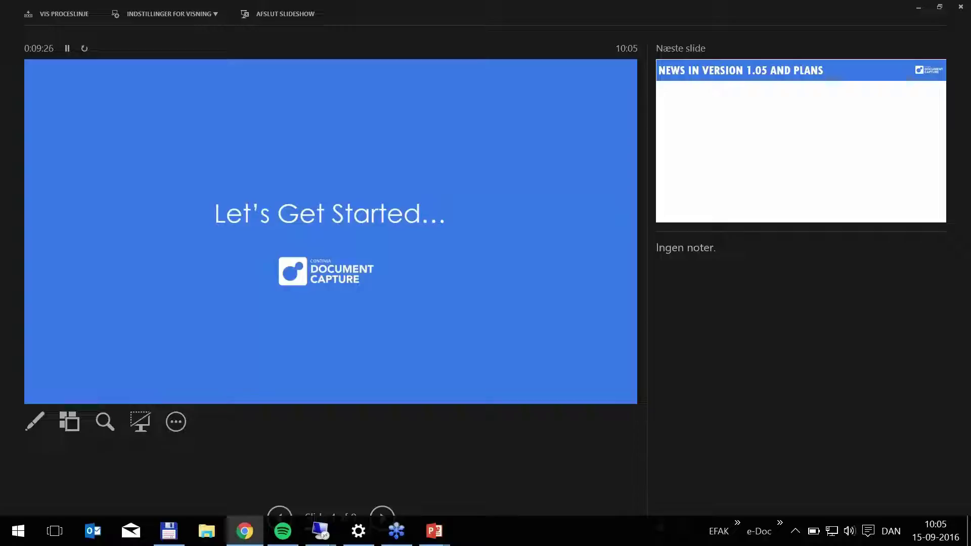
Step: Switch to the NAV remote desktop and open the EDOCUMENTS category's journal
key("alt+Tab")
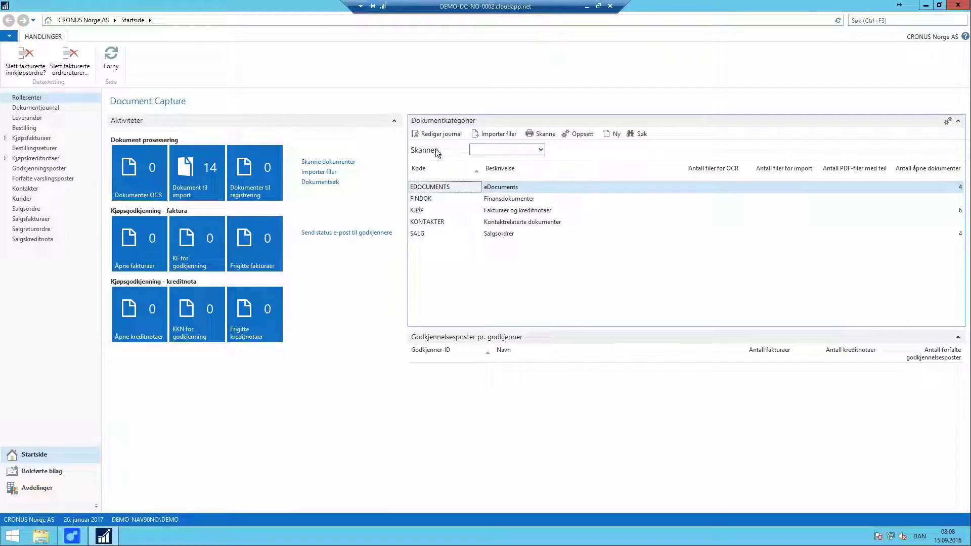
left_click(434, 135)
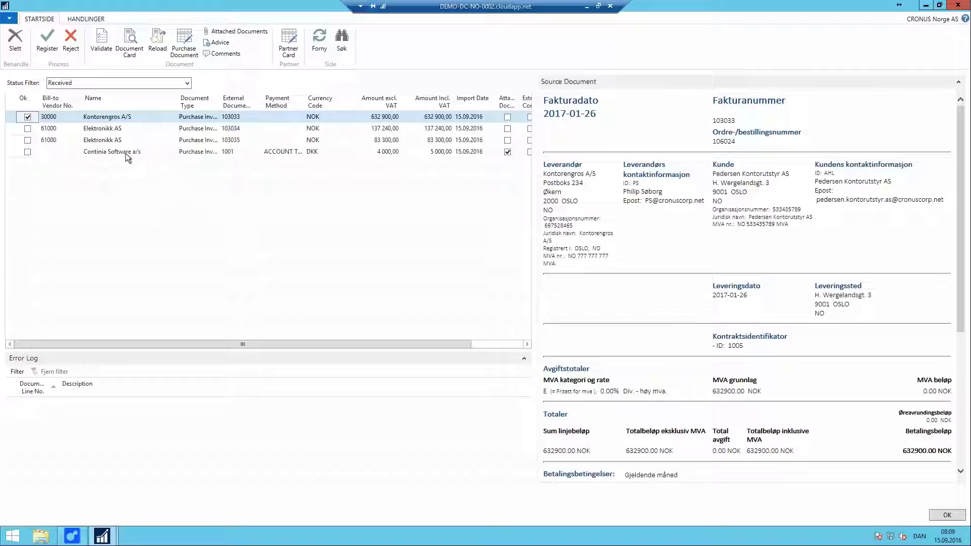
Step: Keep the Status Filter on Received, then inspect invoices 103034, 103035 and the Continia Software a/s invoice
left_click(187, 84)
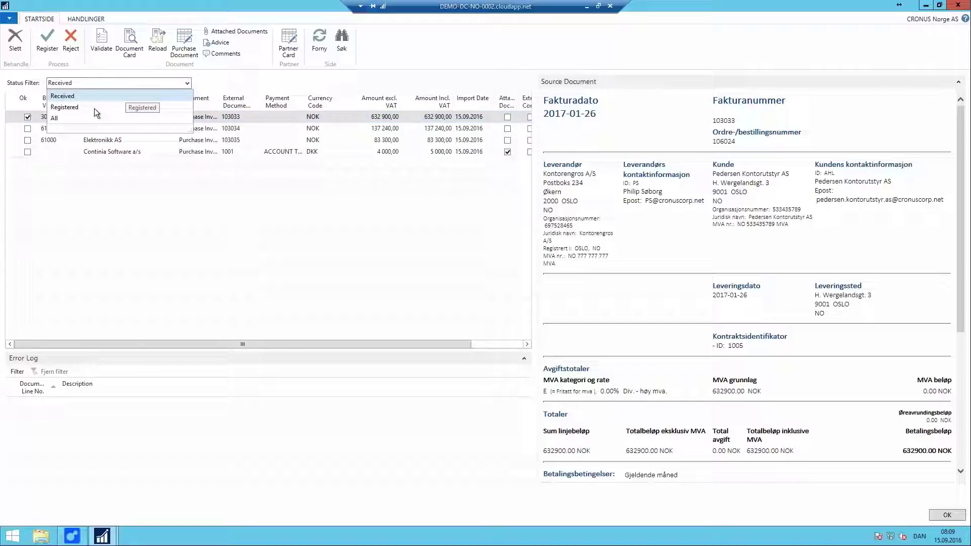
left_click(146, 155)
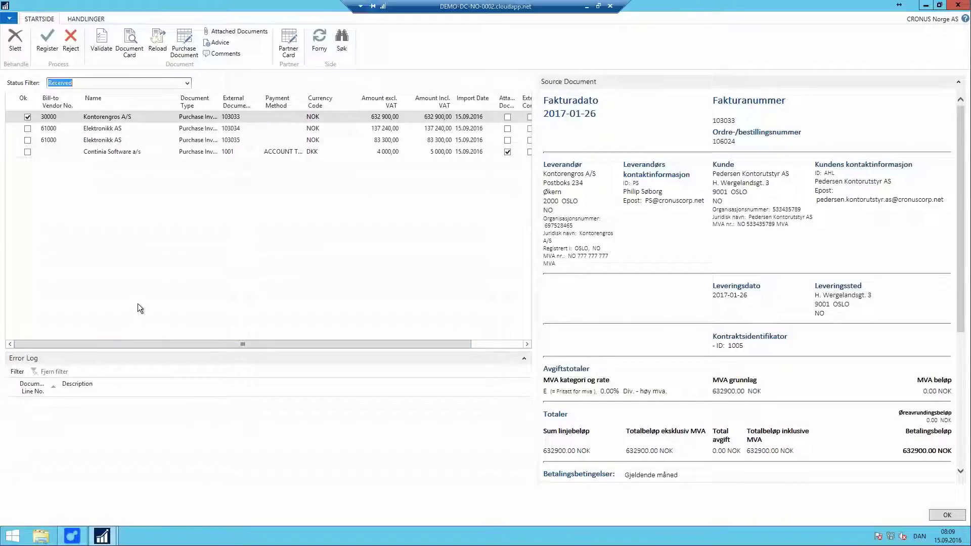
left_click(111, 132)
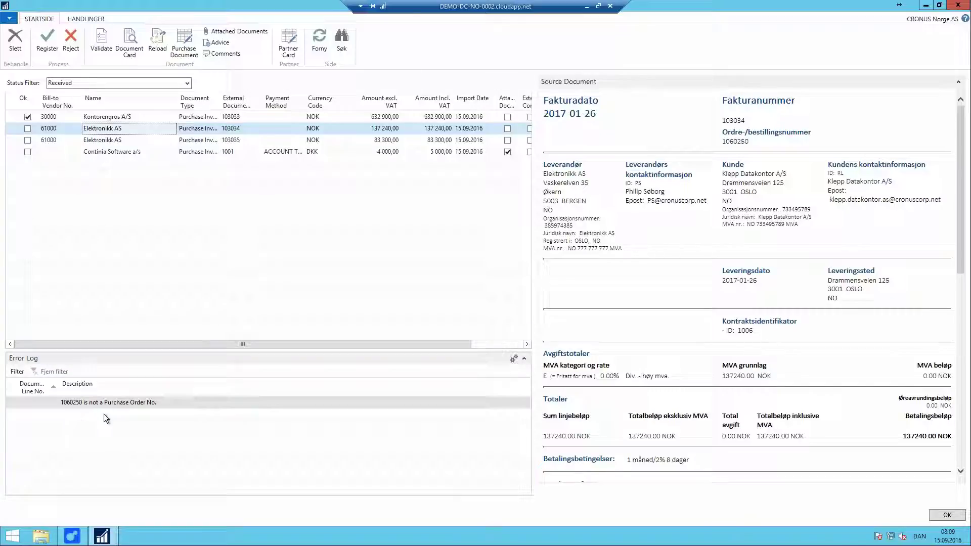
left_click(108, 141)
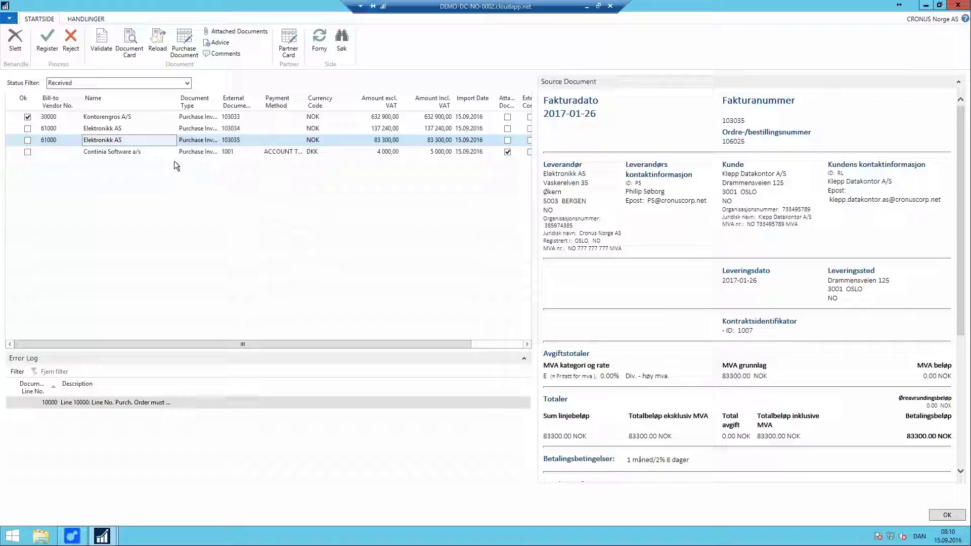
left_click(113, 152)
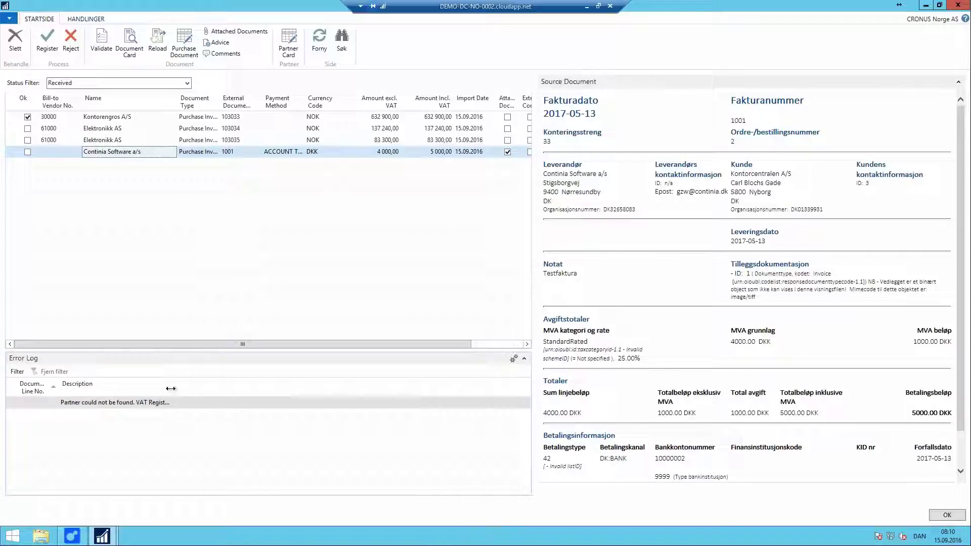
Step: Widen the error description to read Continia's partner-not-found message, then close the journal
left_click(246, 391)
left_click_drag(247, 391, 318, 388)
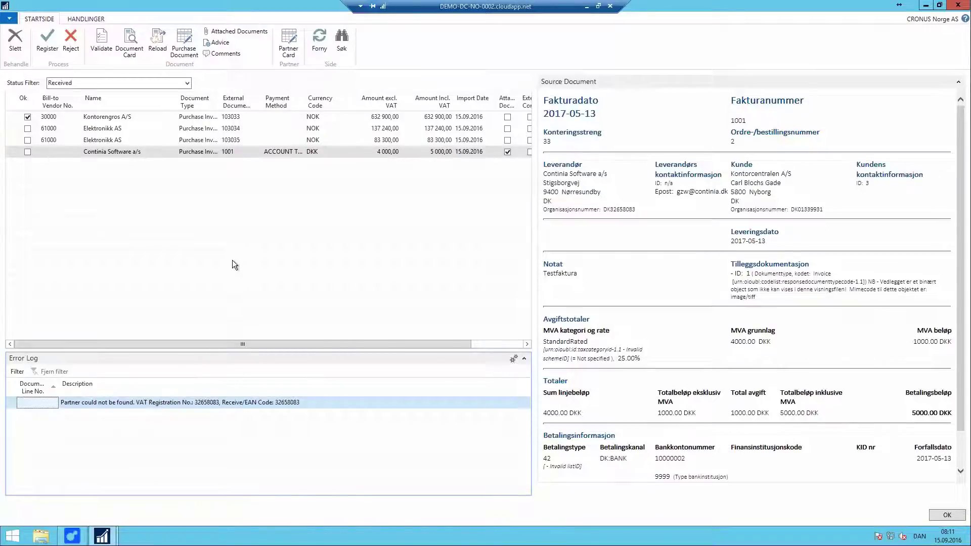
key("Escape")
Step: Add vendor 10000 Møbelprodusenten AS as a new e-Documents vendor partner
left_click(41, 486)
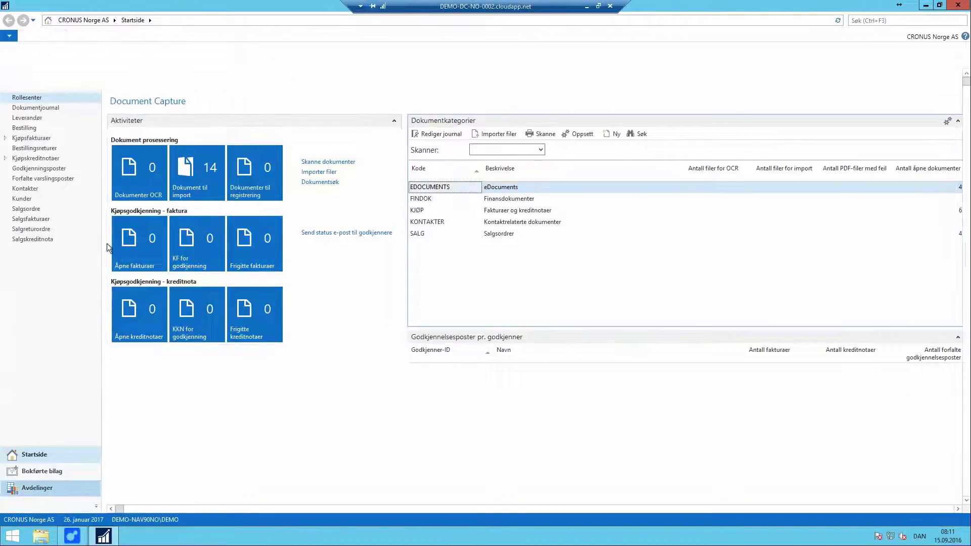
left_click(225, 158)
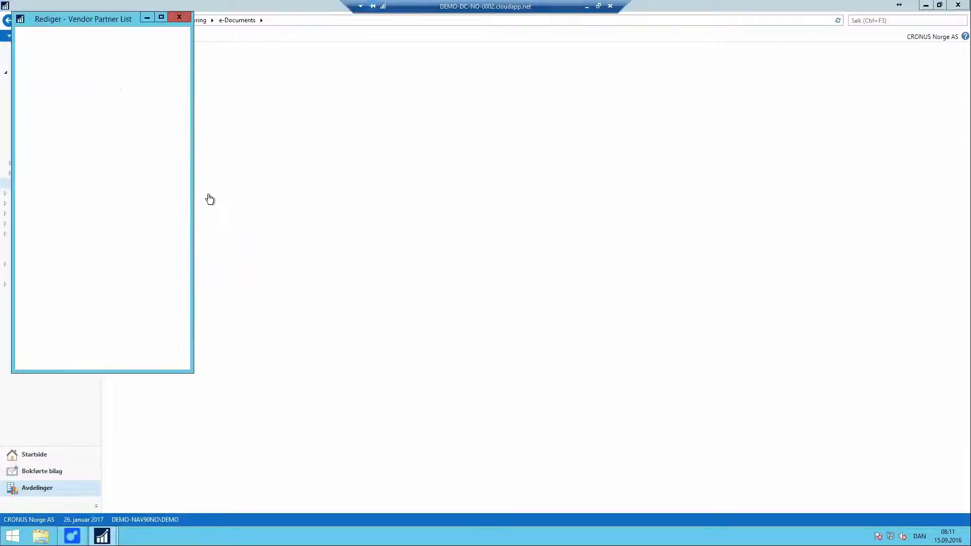
left_click_drag(192, 208, 358, 225)
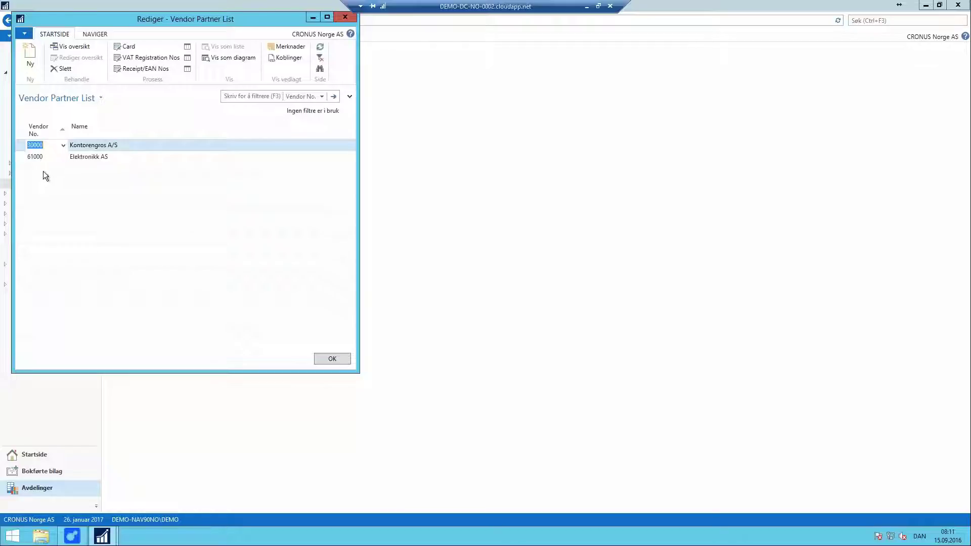
left_click(44, 170)
left_click(63, 169)
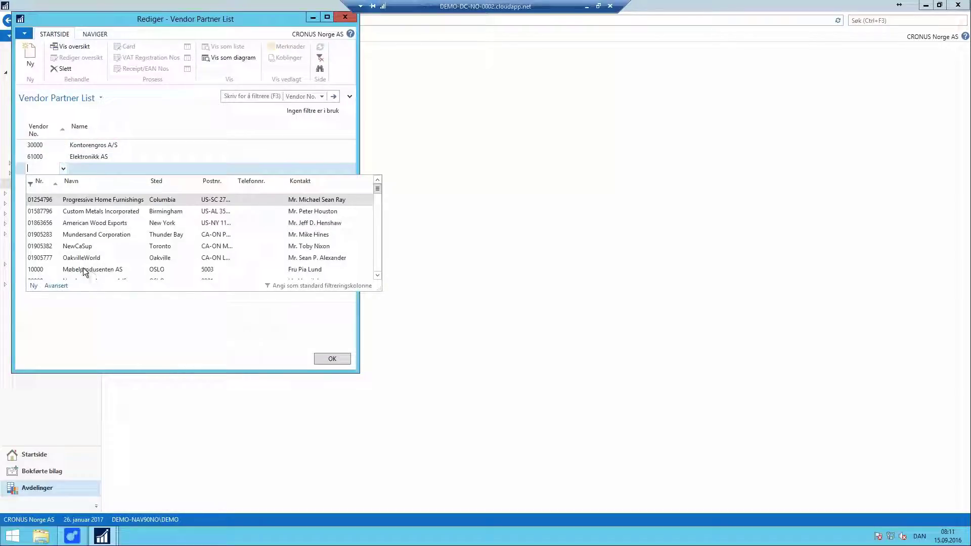
left_click(84, 270)
left_click(99, 169)
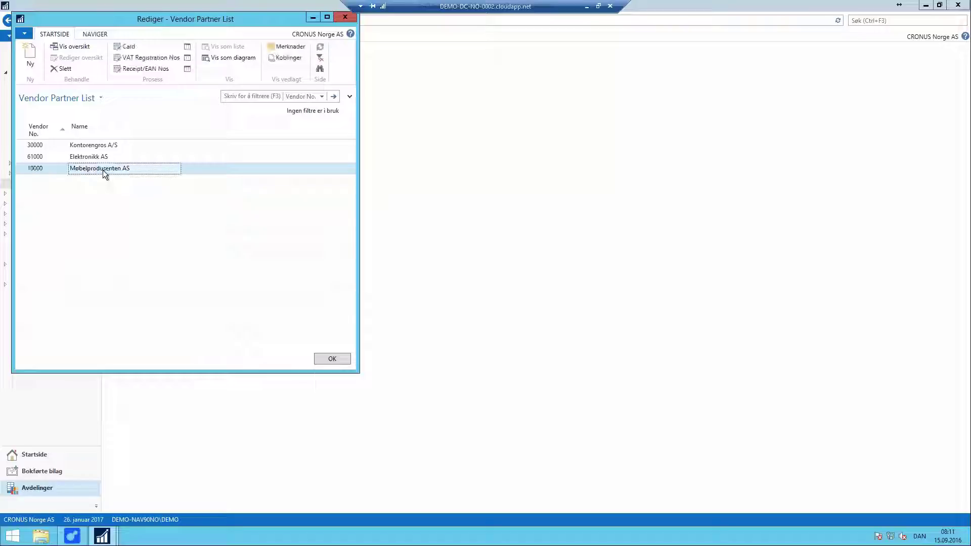
Step: Add VAT registration number 32658083 to the partner's VAT Registration No. List
left_click(148, 58)
key("Down")
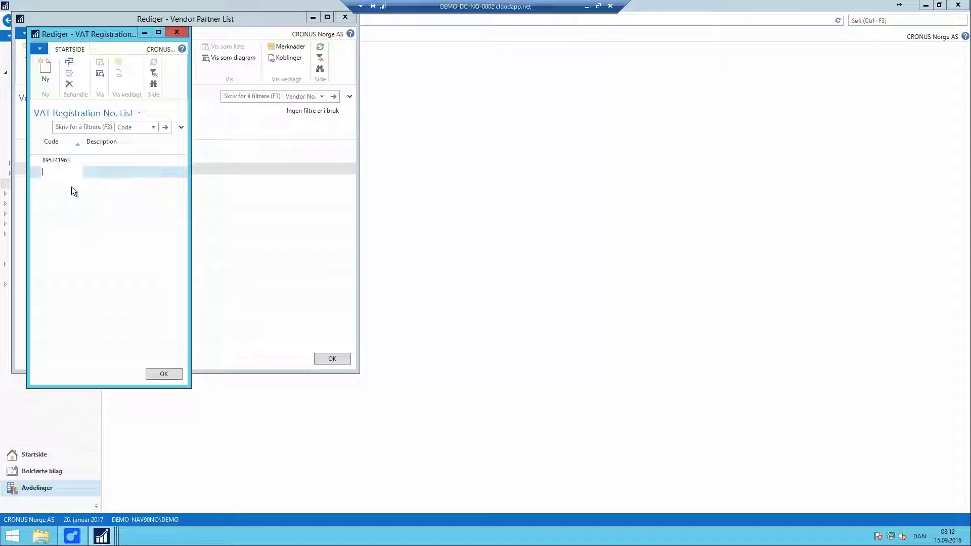
key("Return")
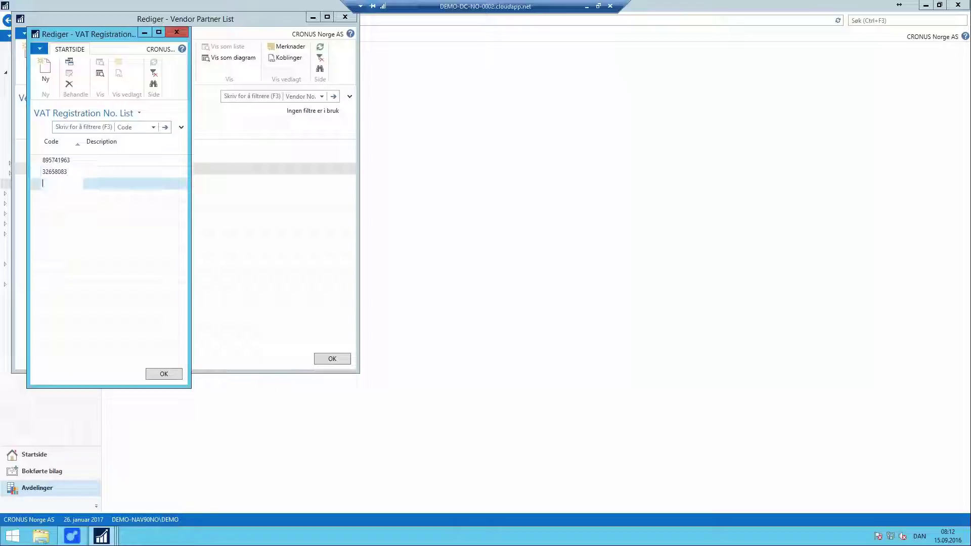
left_click(54, 171)
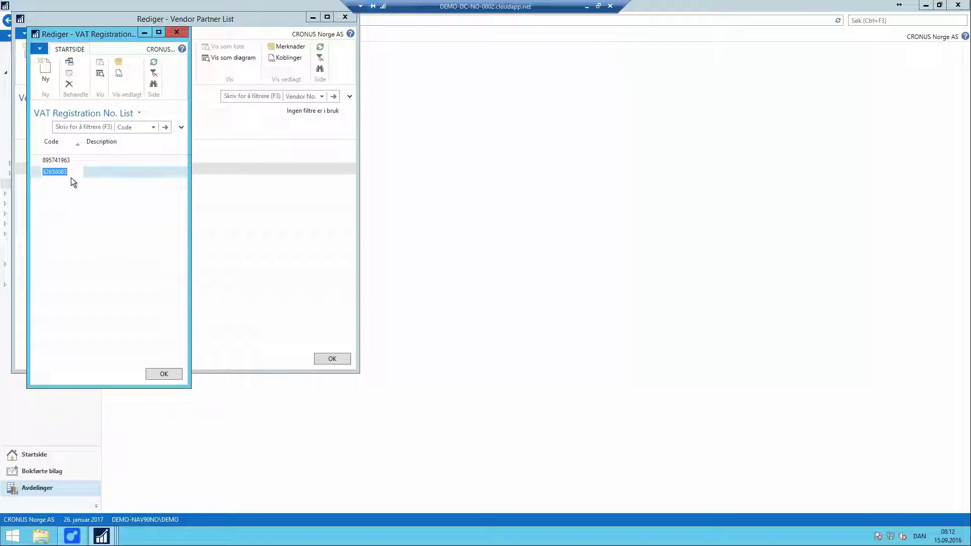
Step: Open vendor 10000's partner card and check its receive Transfer Type is Purchase Order
left_click(169, 373)
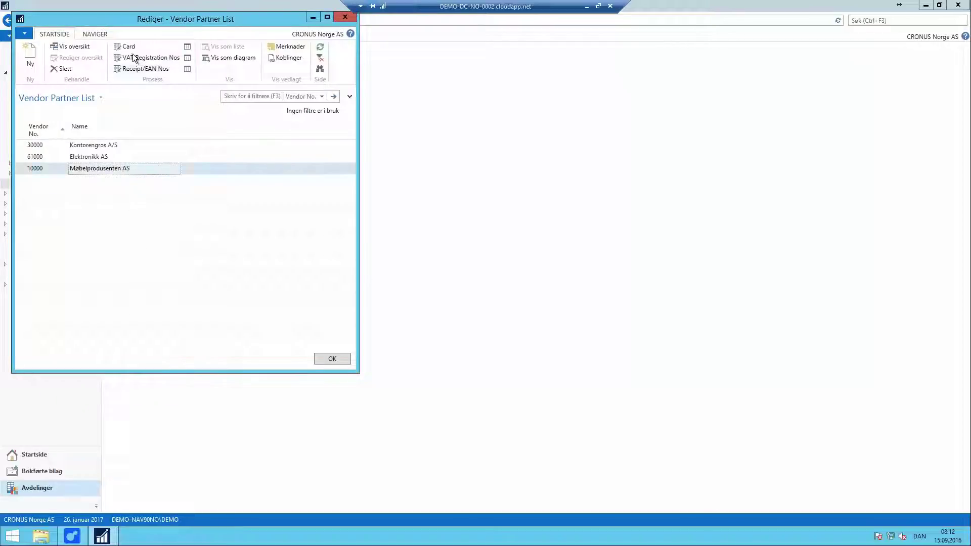
left_click(126, 46)
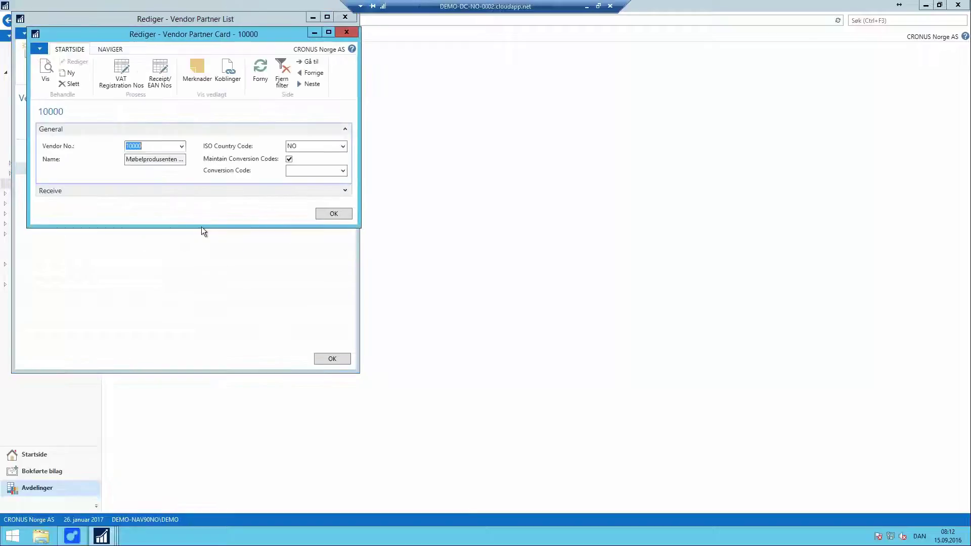
left_click_drag(201, 227, 202, 359)
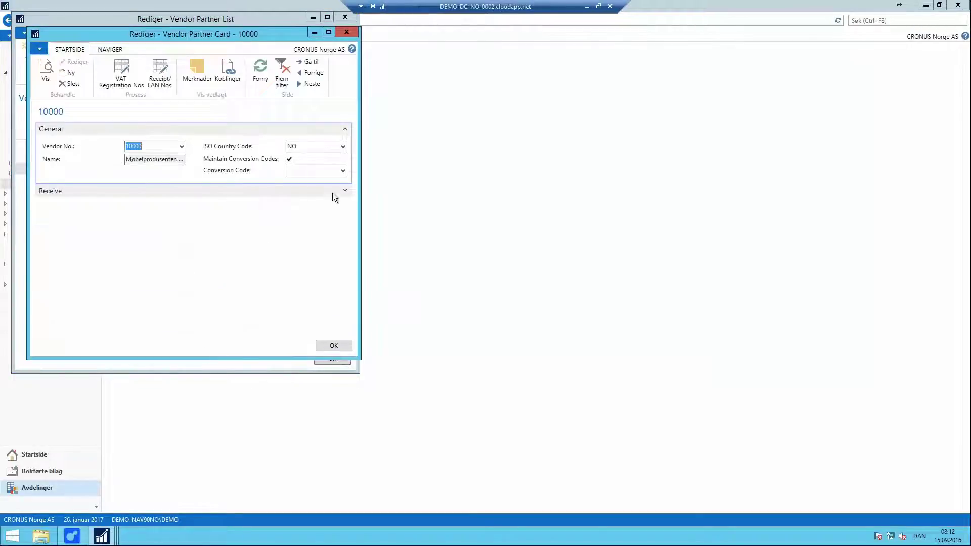
left_click(345, 191)
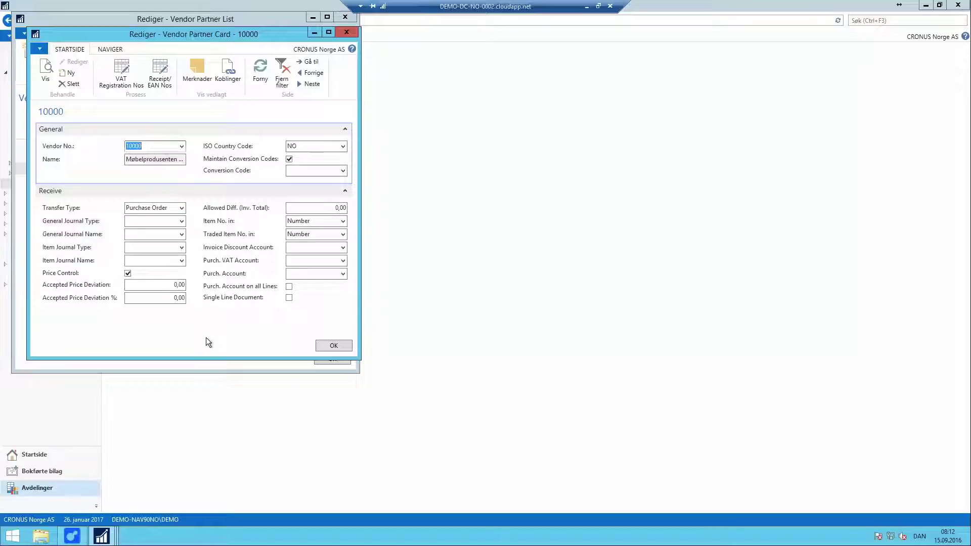
left_click(172, 207)
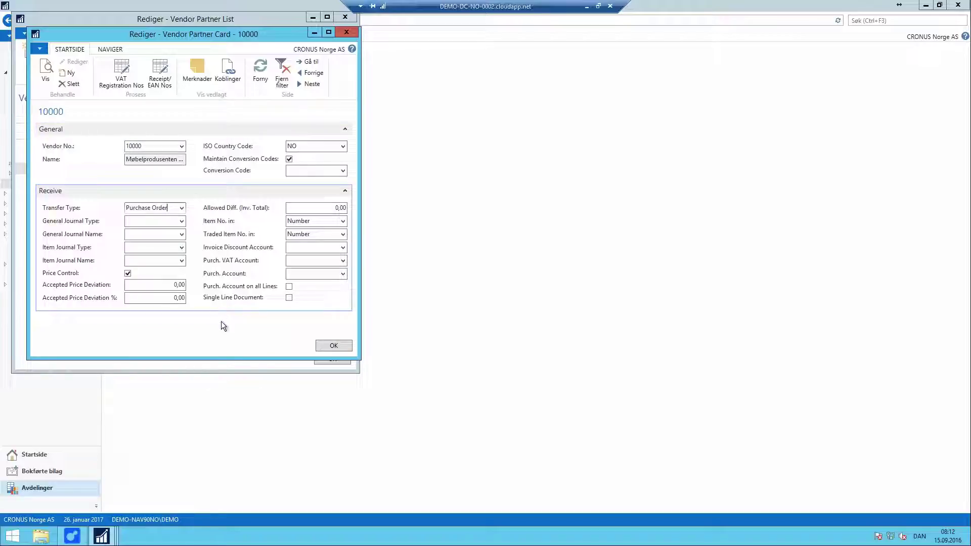
Step: Close the vendor partner windows and reopen the EDOCUMENTS journal
left_click(328, 345)
left_click(314, 359)
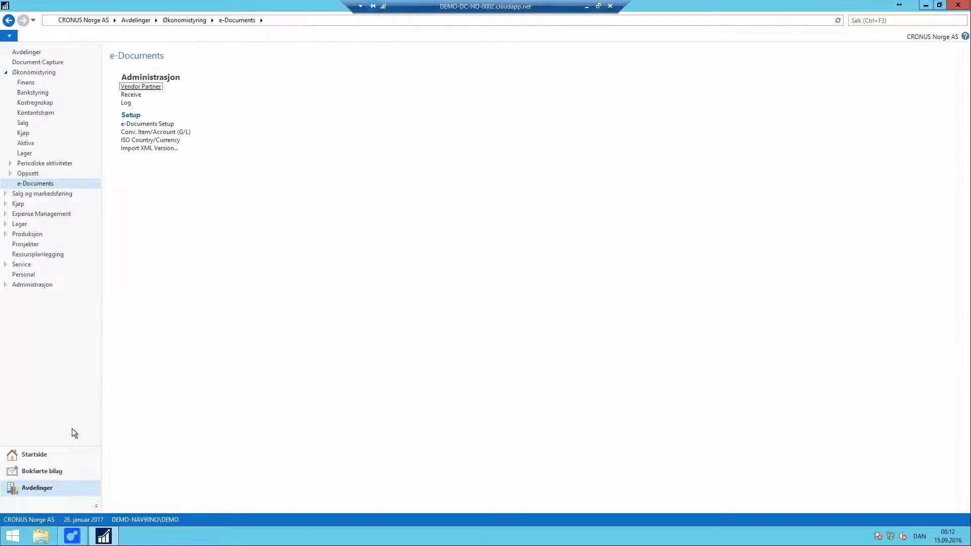
left_click(36, 454)
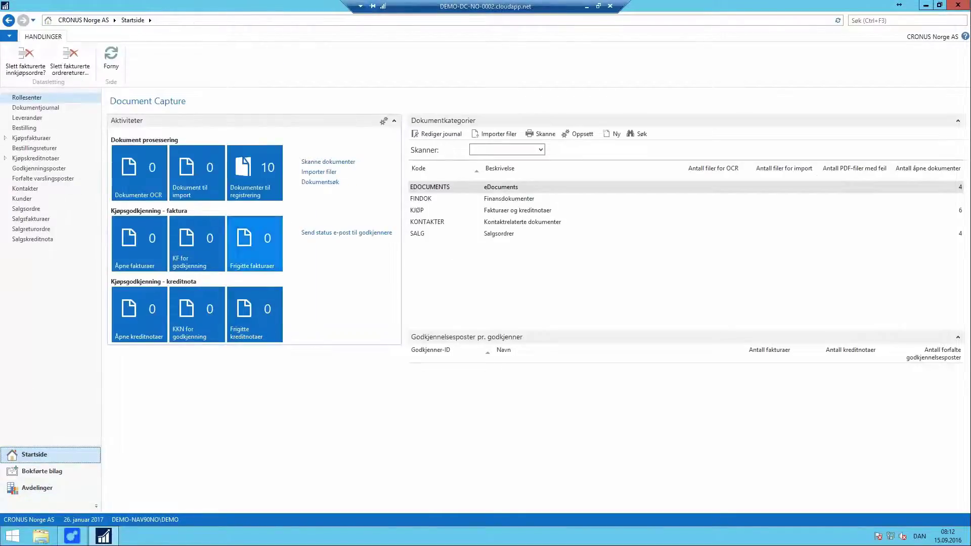
left_click(443, 135)
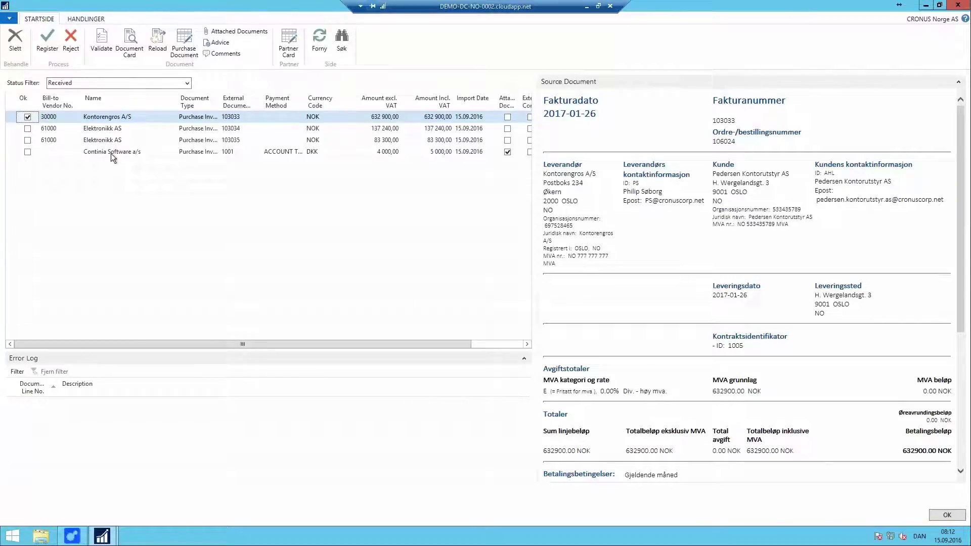
Step: Reload the Continia Software invoice against vendor 10000 and widen its name-mismatch error text
left_click(111, 154)
left_click(158, 44)
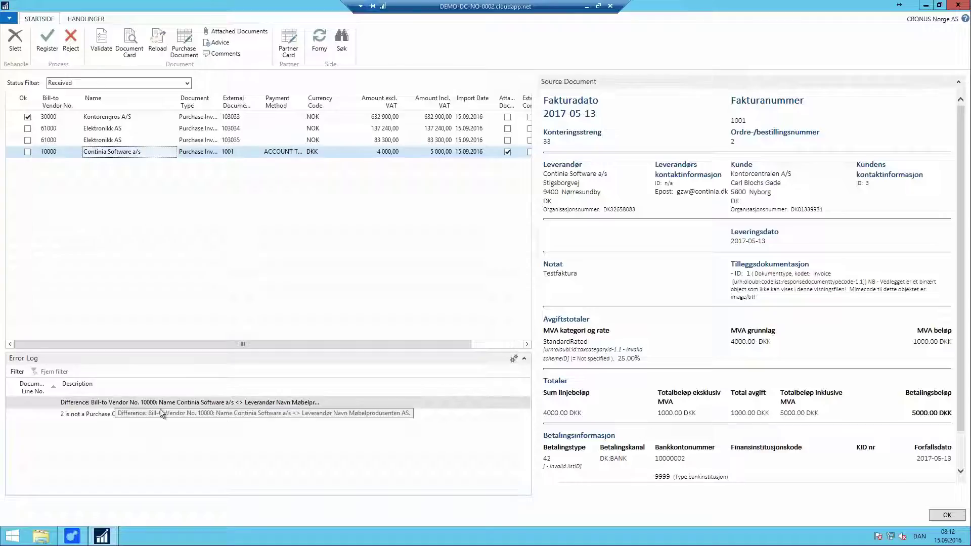
left_click_drag(322, 388, 382, 388)
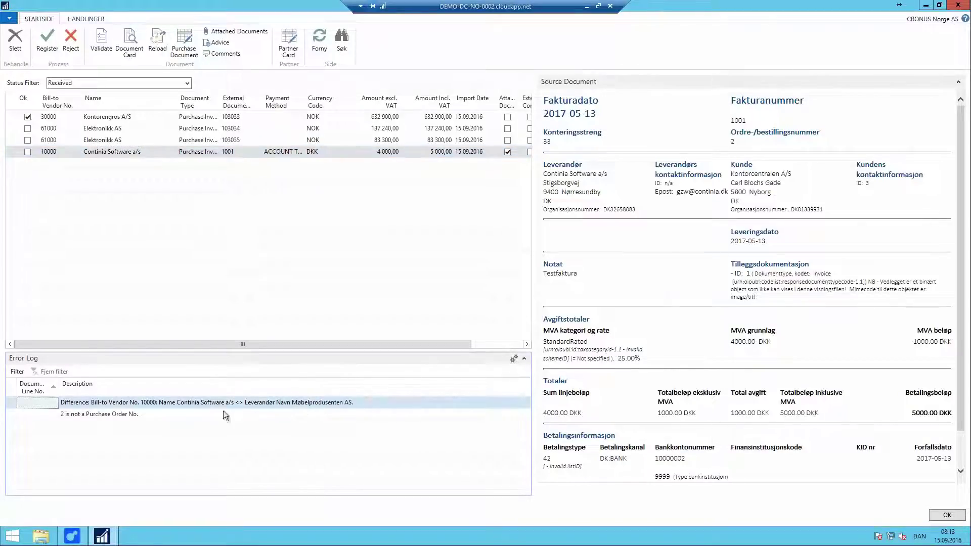
left_click(131, 41)
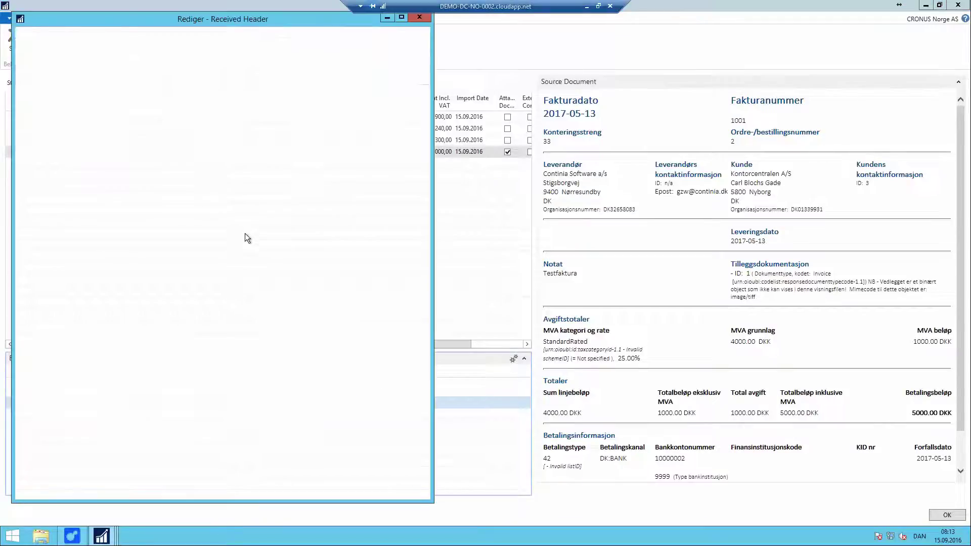
left_click(401, 18)
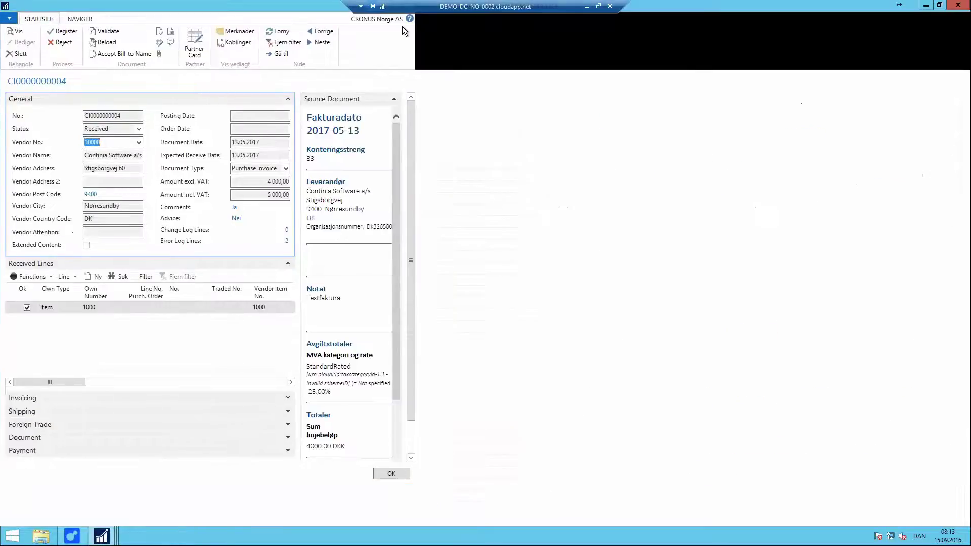
left_click_drag(852, 256, 614, 261)
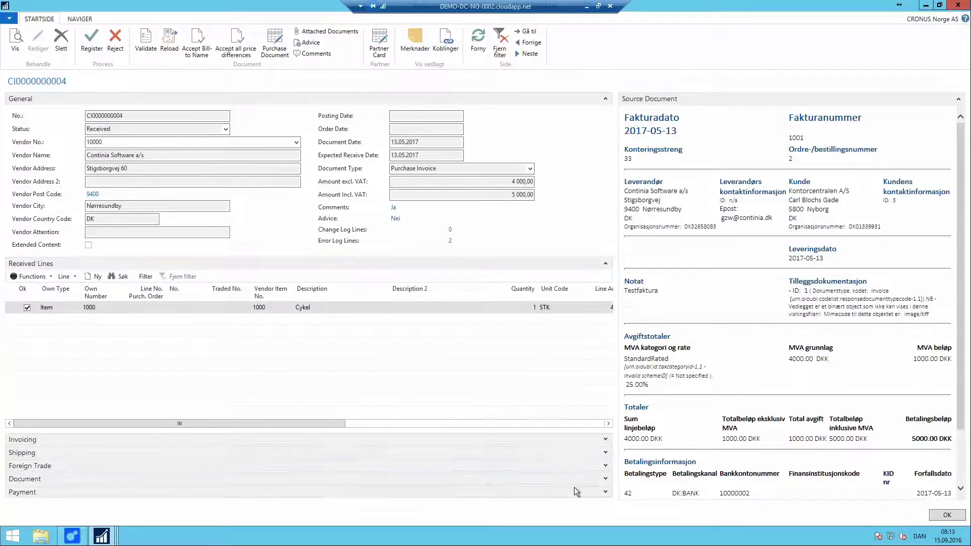
left_click(199, 40)
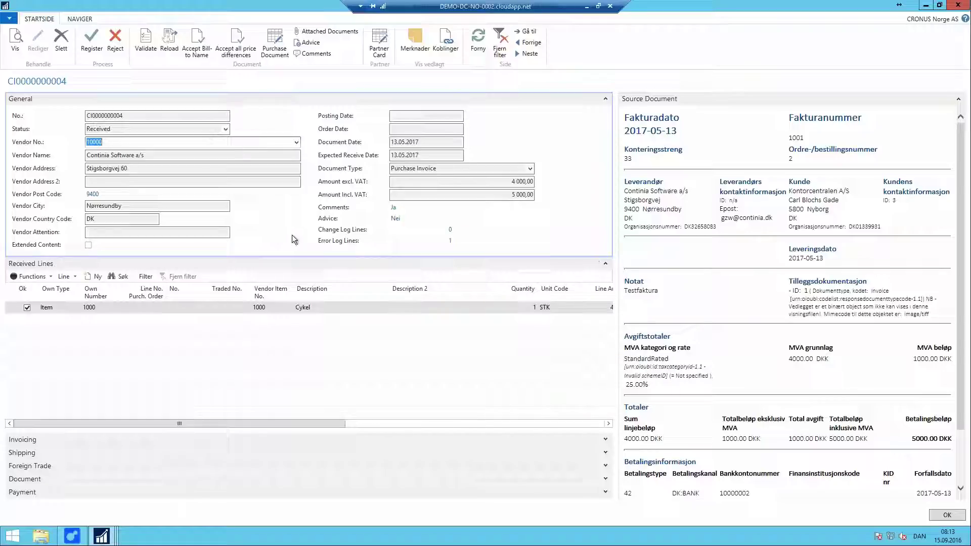
left_click(451, 241)
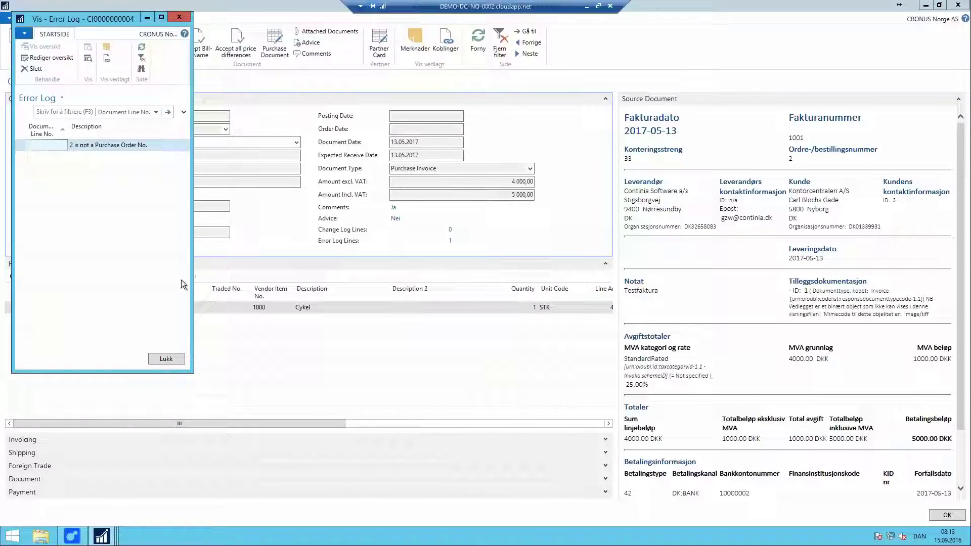
left_click(172, 359)
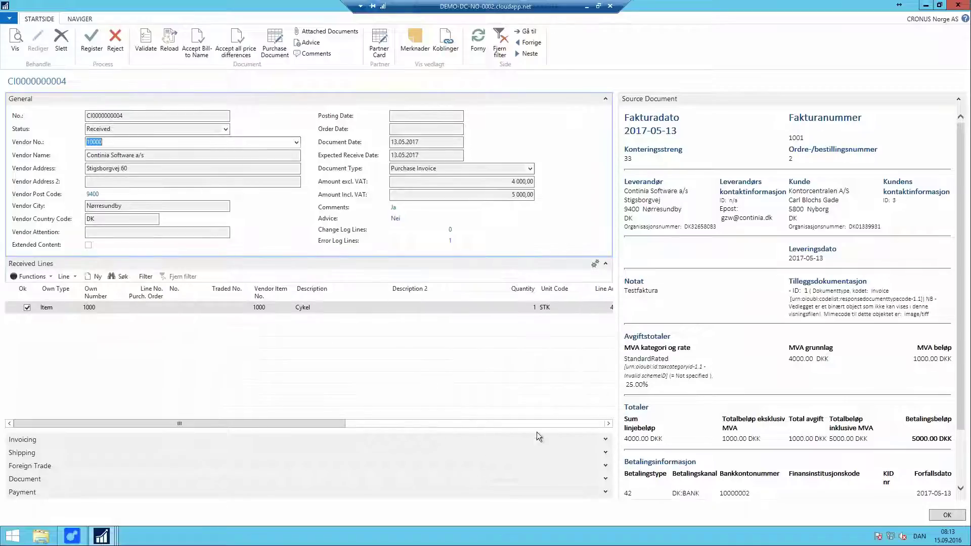
Step: Set the Continia document's Register to field to Purchase Invoice, confirm, and return to the journal
left_click(606, 479)
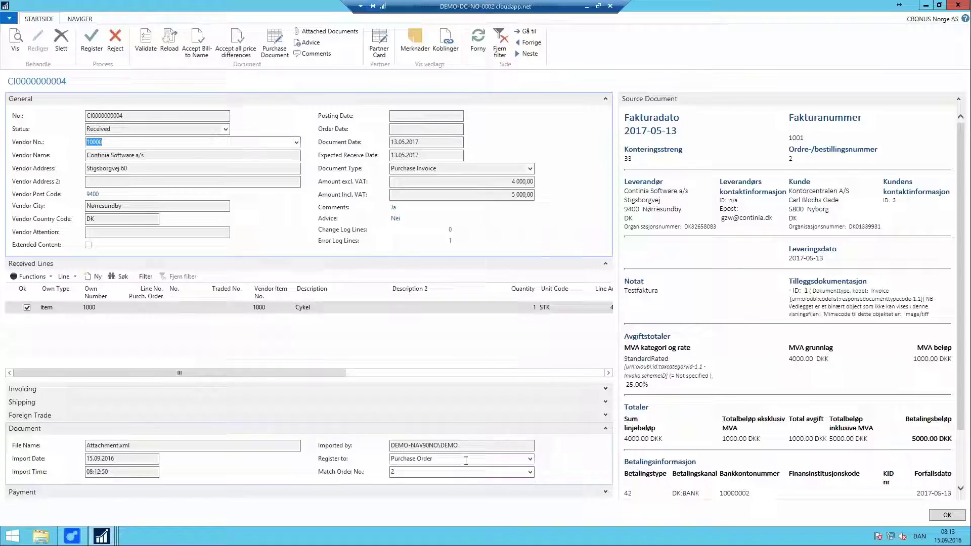
left_click(530, 459)
left_click(431, 416)
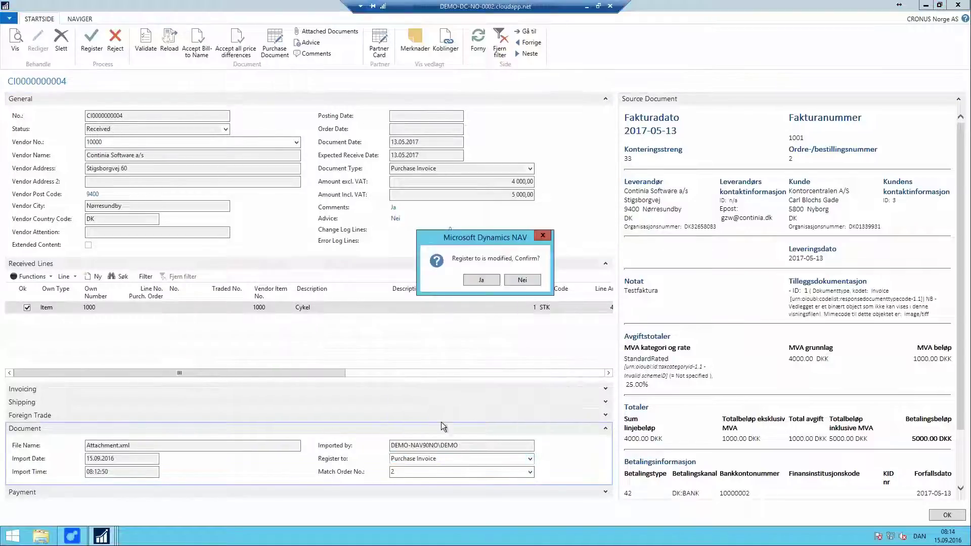
left_click(481, 280)
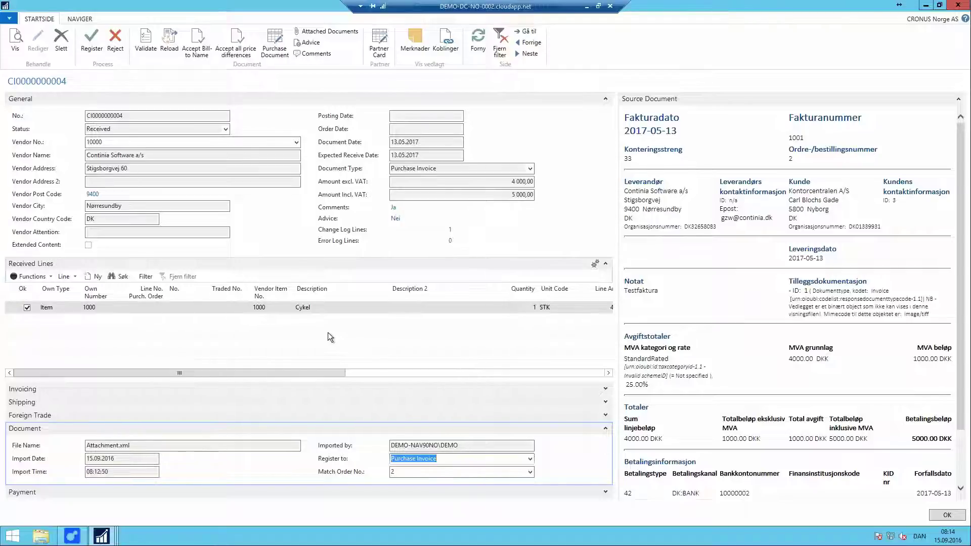
left_click(316, 326)
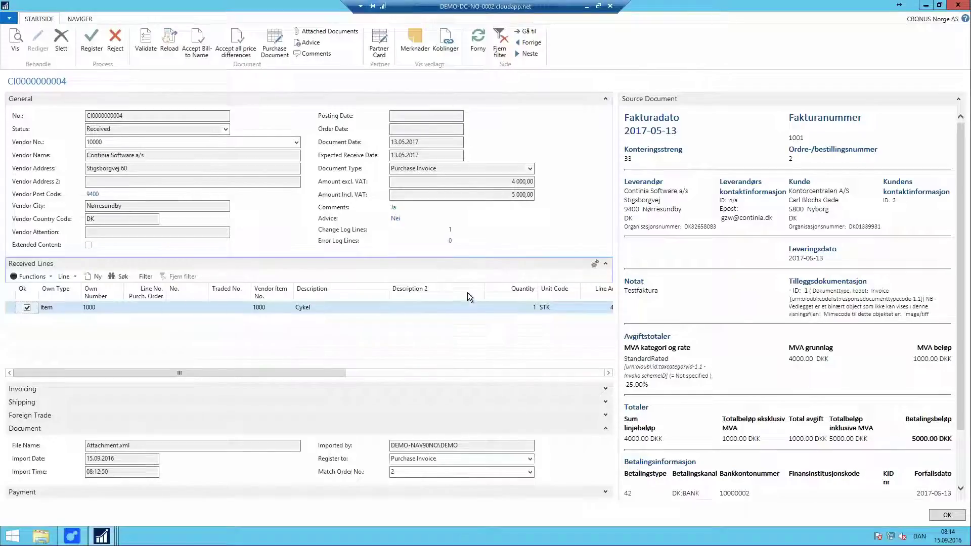
key("Escape")
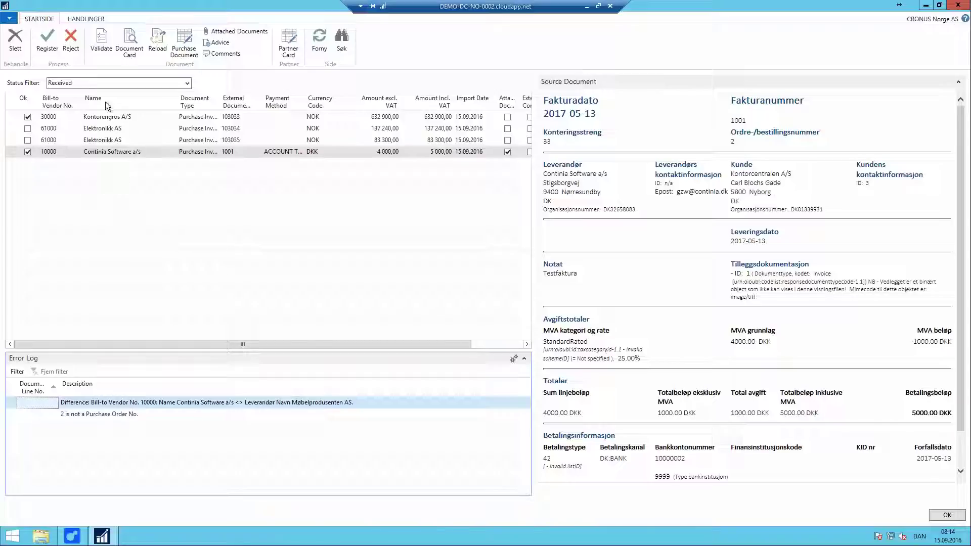
Step: Register all received documents, acknowledge the failed-document count, and select Elektronikk invoice 103034
left_click(84, 18)
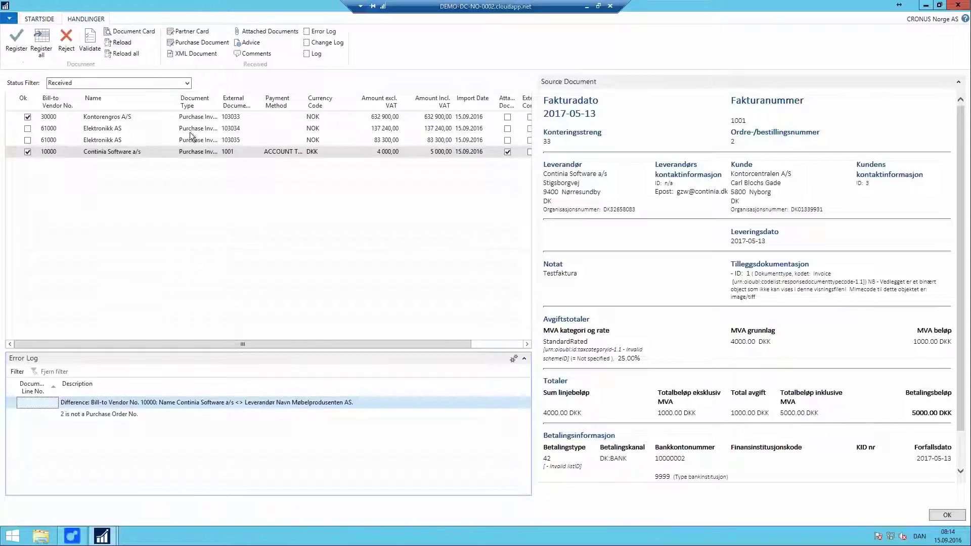
left_click(41, 40)
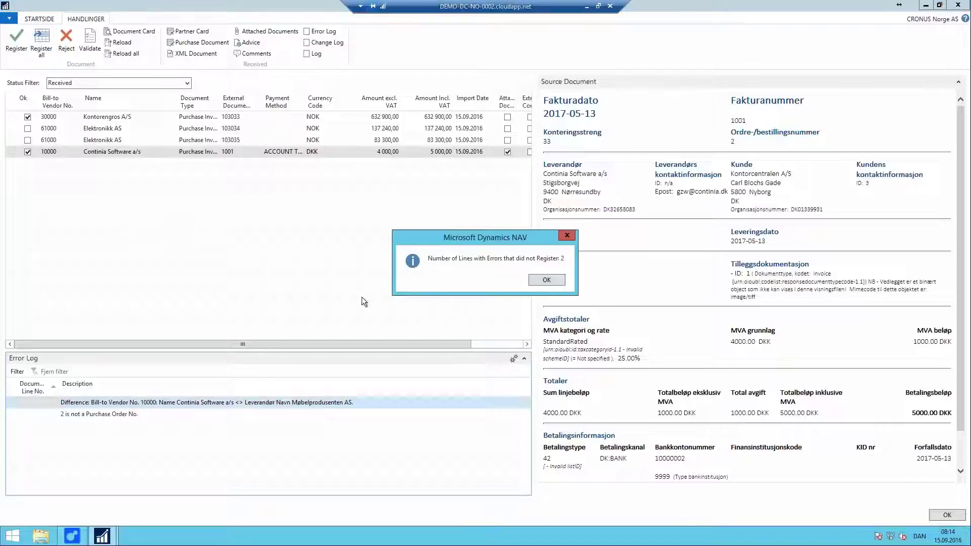
left_click(542, 279)
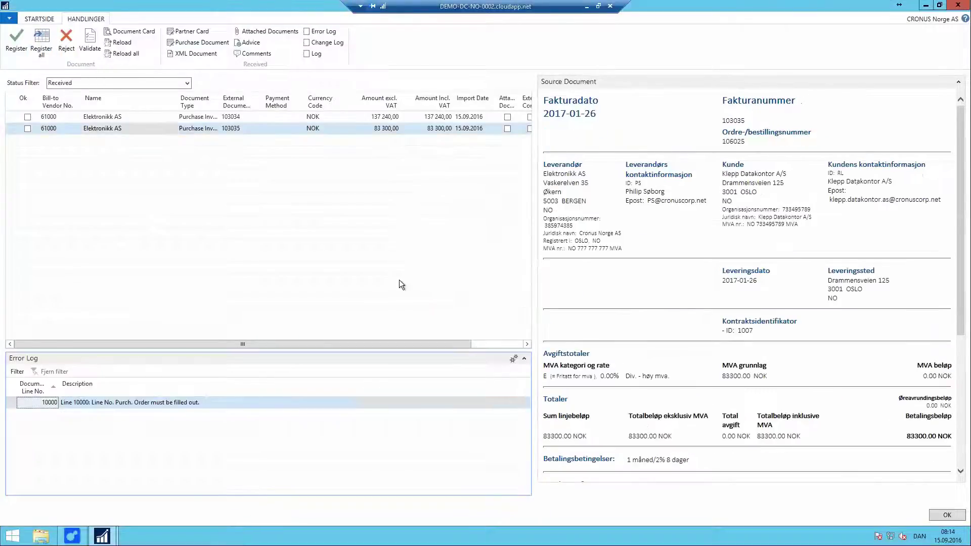
left_click(97, 116)
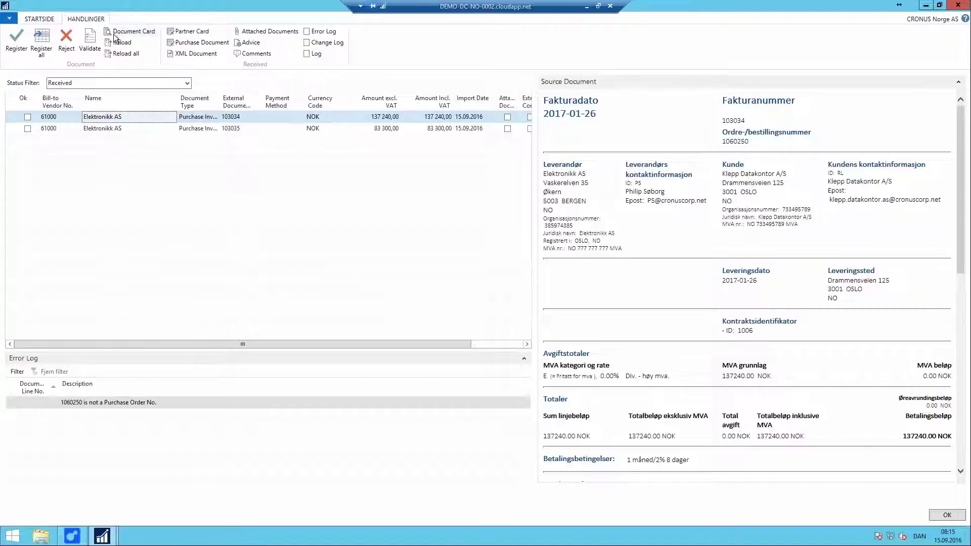
Step: Set invoice 103034's Match Order No. to 106025 and confirm, then select invoice 103035
left_click(135, 33)
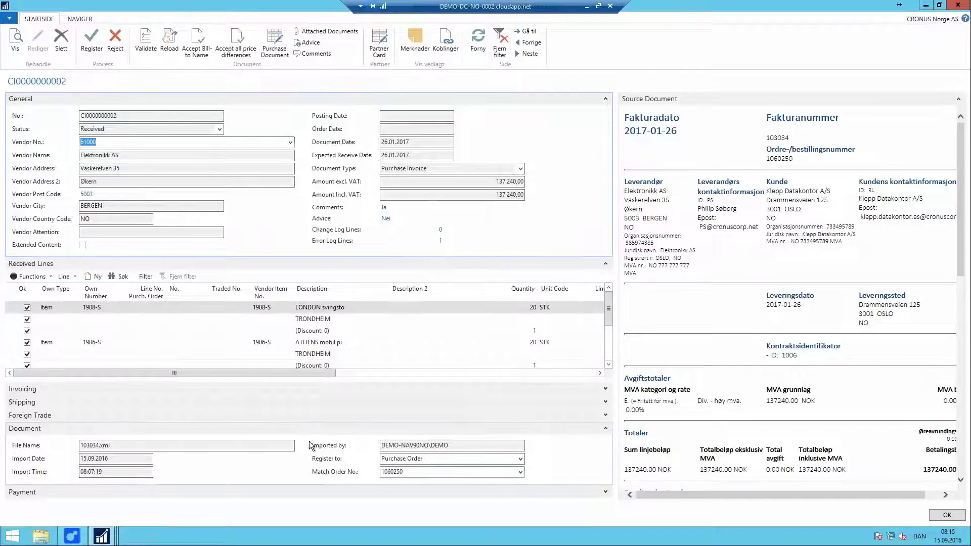
left_click(434, 471)
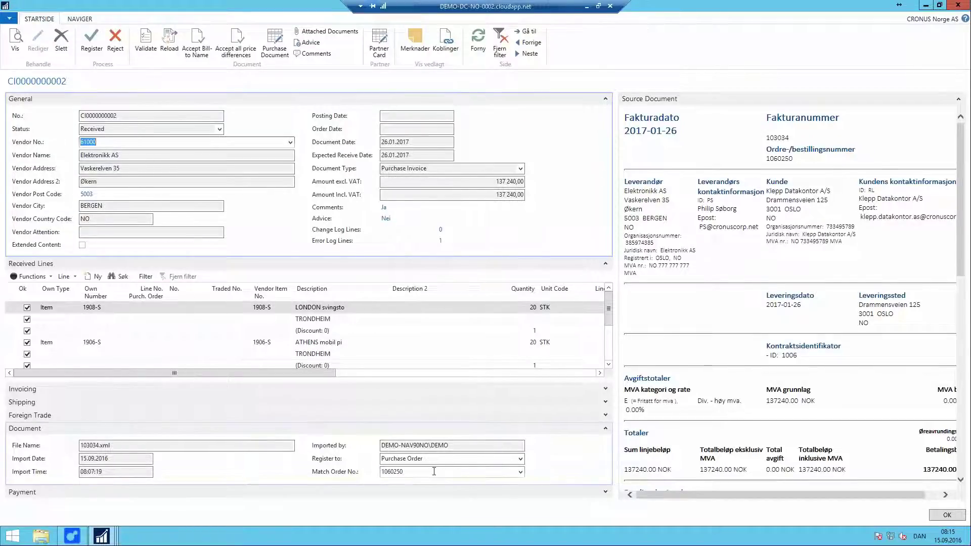
left_click(520, 472)
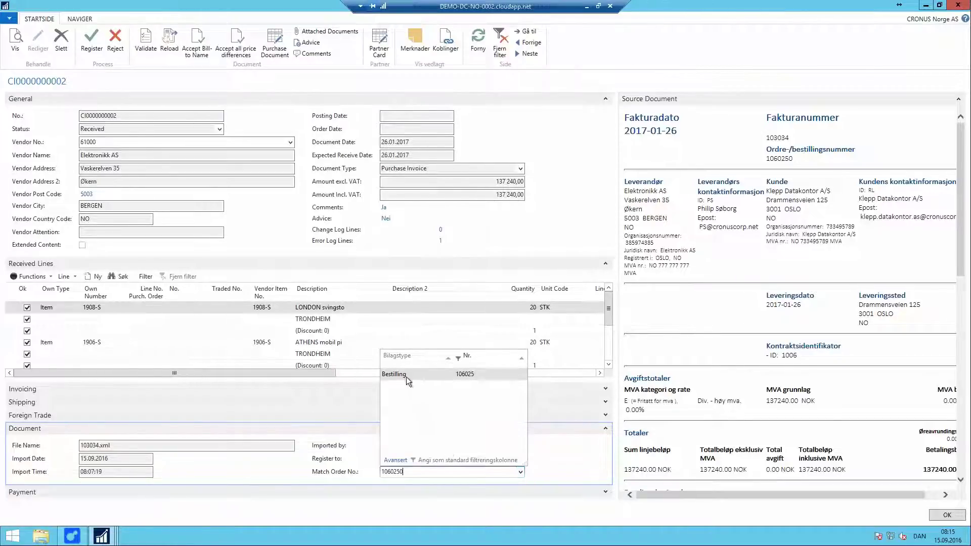
left_click(403, 375)
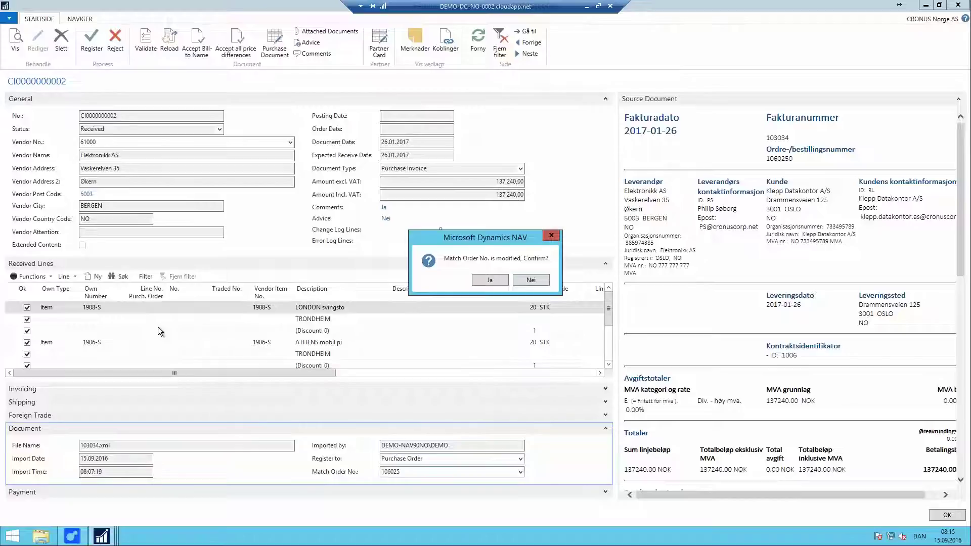
left_click(488, 281)
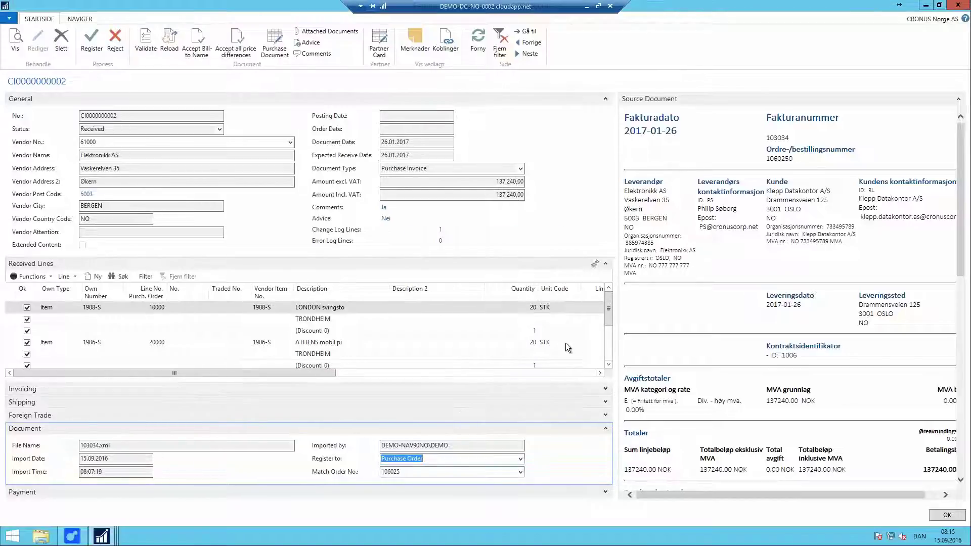
mouse_move(608, 320)
left_mouse_down()
mouse_move(610, 354)
mouse_move(611, 314)
left_mouse_up()
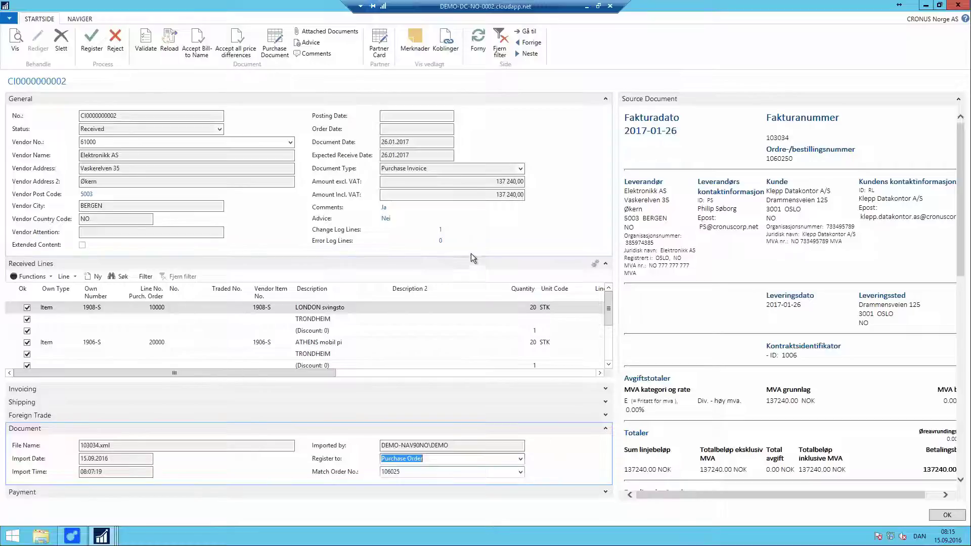
key("Escape")
left_click(120, 129)
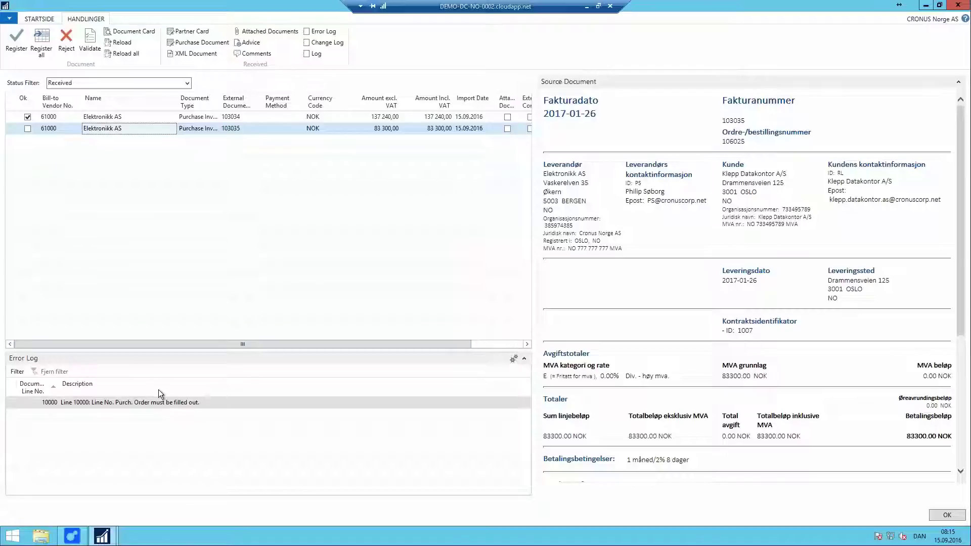
left_click(132, 31)
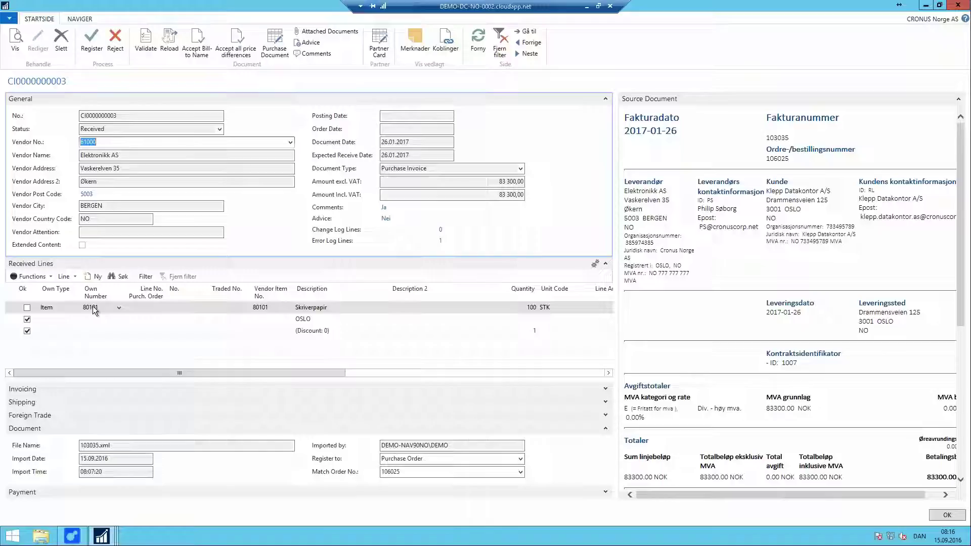
Step: Link the Skriverpapir invoice line to order line 80100 Skriverpapir, then close the invoice card
left_click(119, 309)
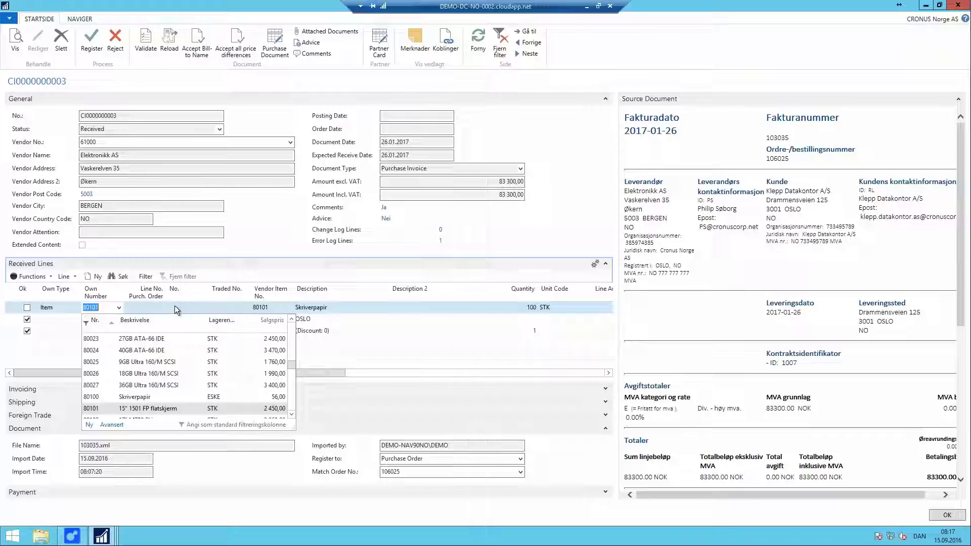
key("Escape")
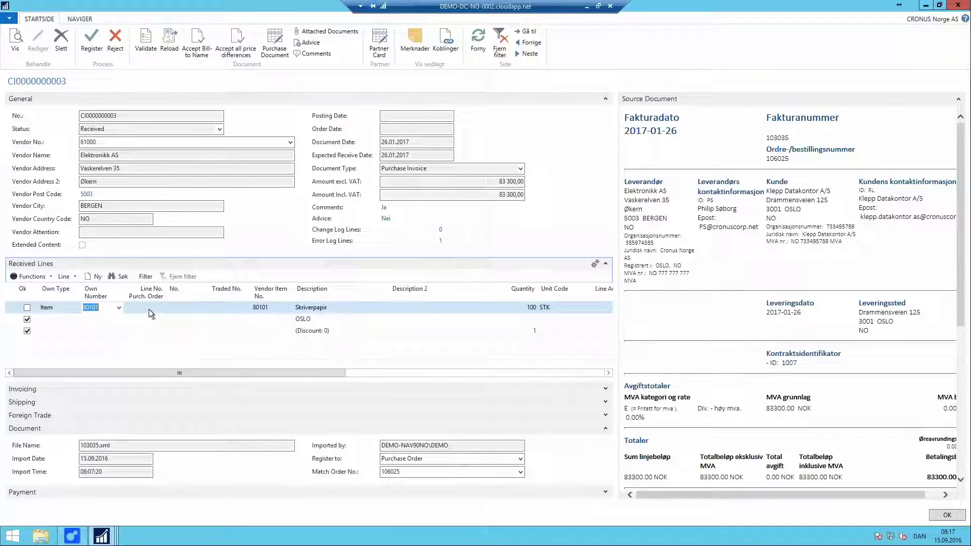
left_click(150, 310)
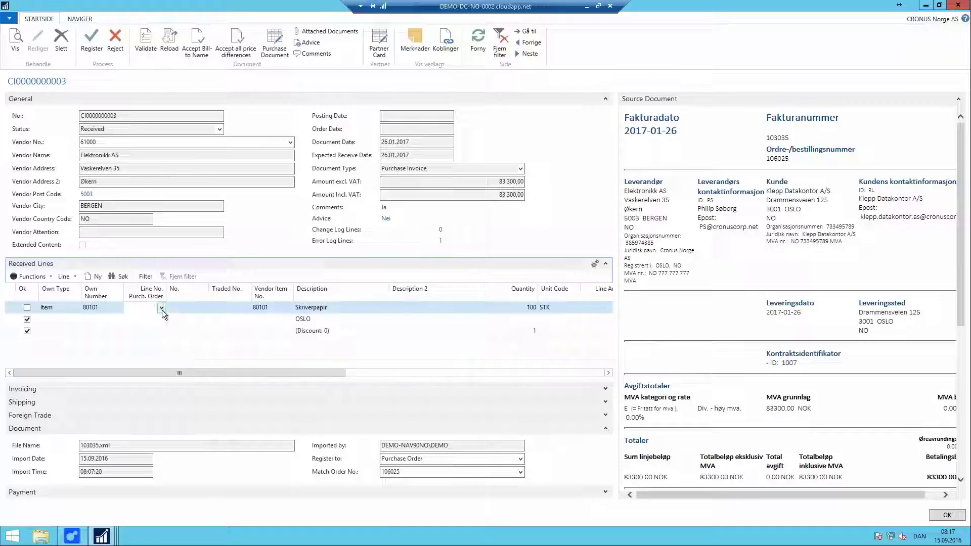
left_click(162, 309)
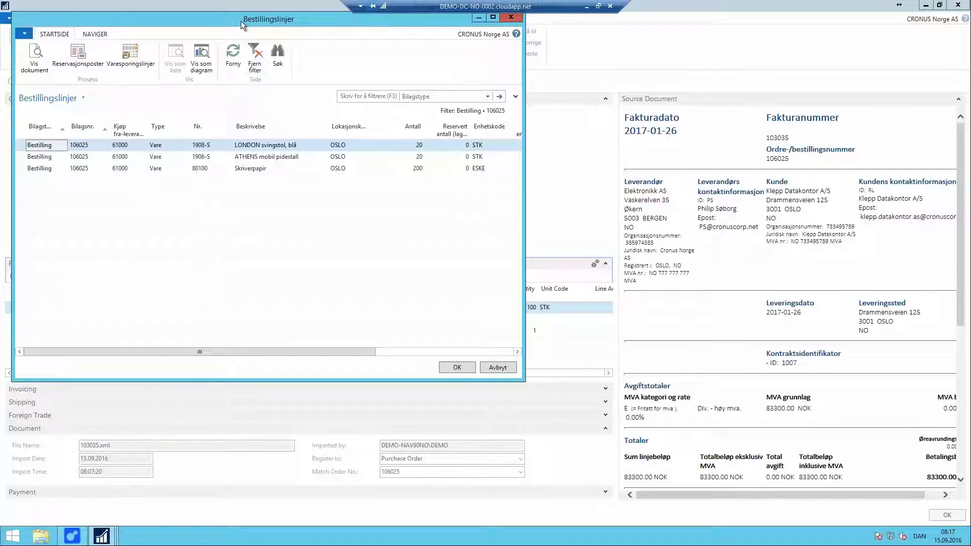
left_click_drag(270, 19, 672, 100)
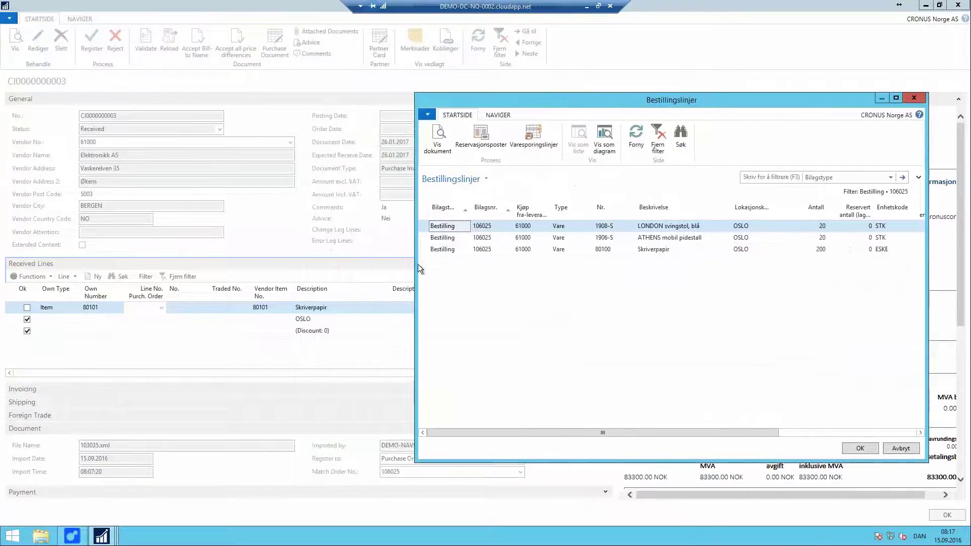
left_click(652, 247)
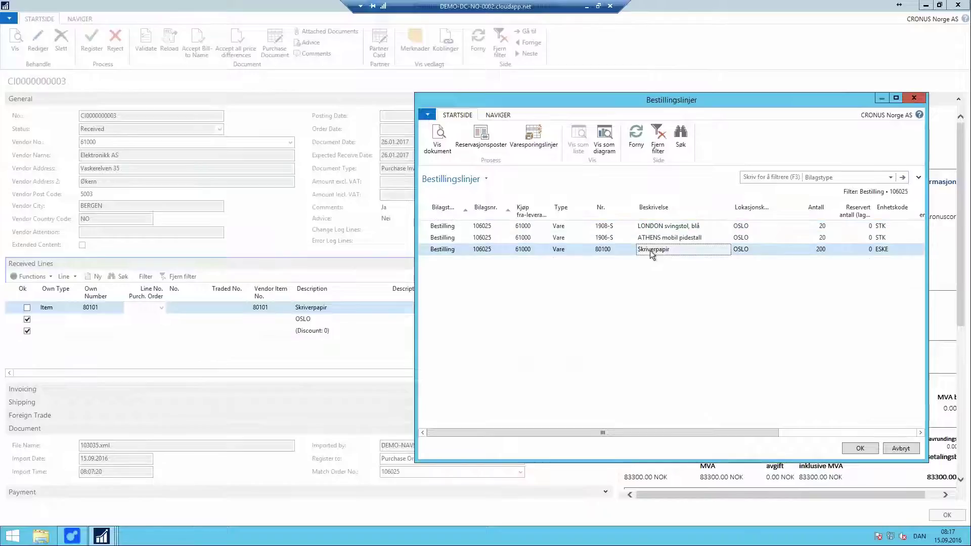
left_click(860, 448)
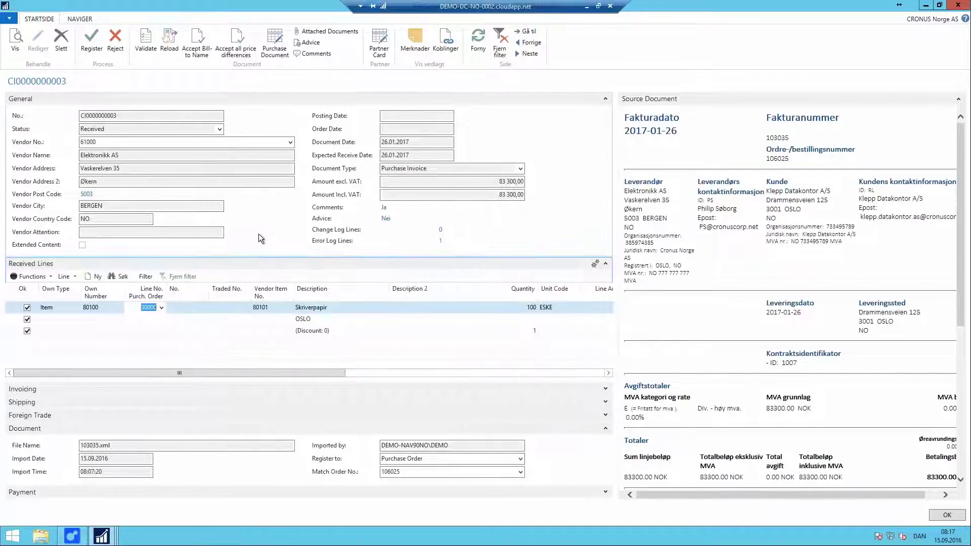
key("Escape")
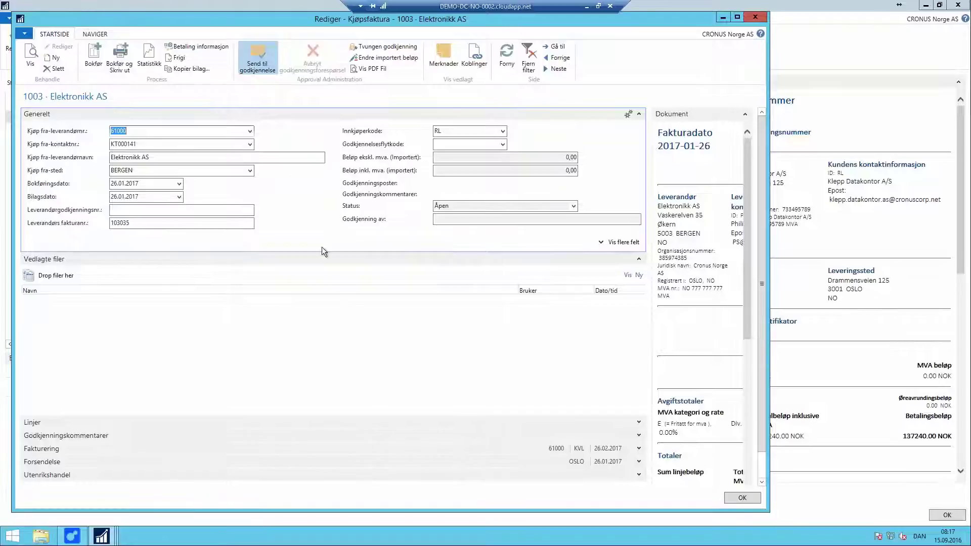
Step: Close approval-requested invoice 1003, then register 103034 as invoice 1004 and send it for approval
left_click(430, 279)
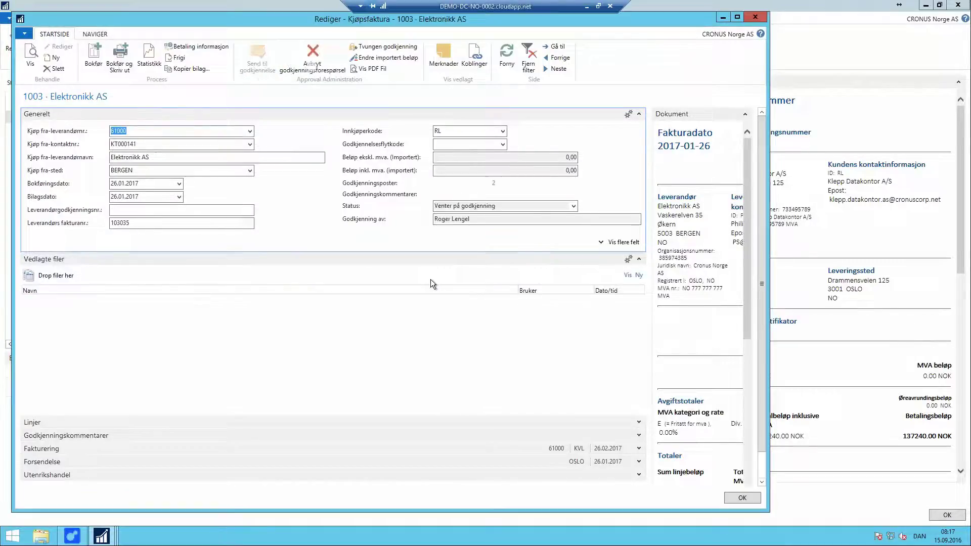
key("Escape")
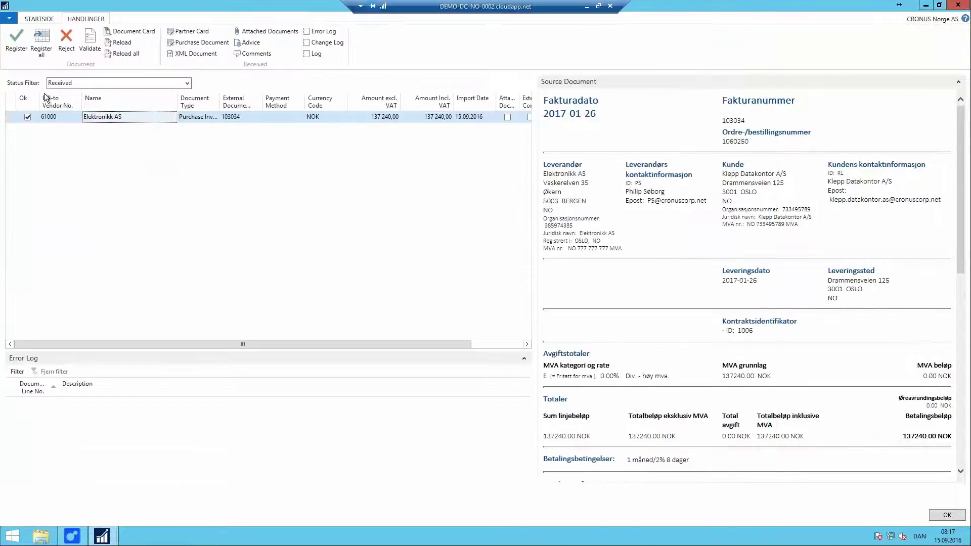
left_click(17, 41)
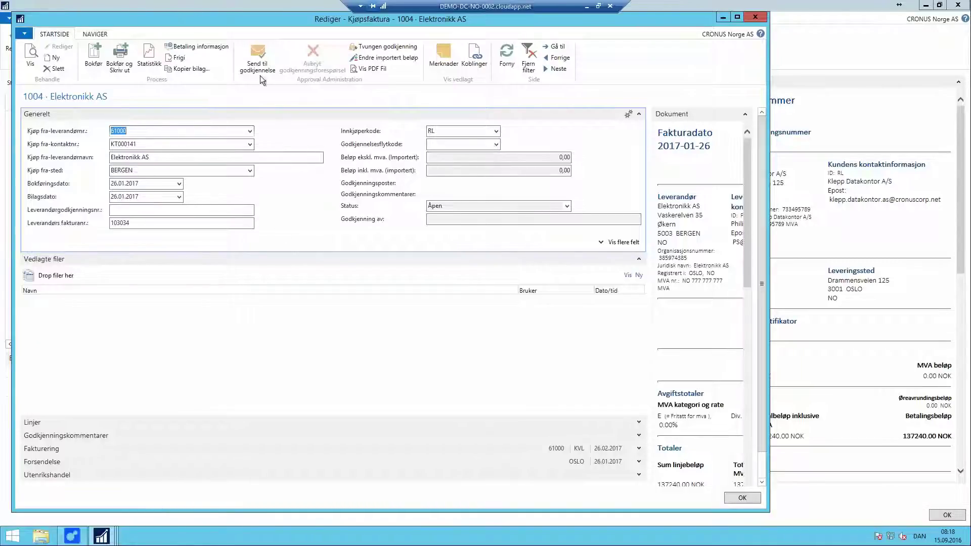
left_click(257, 56)
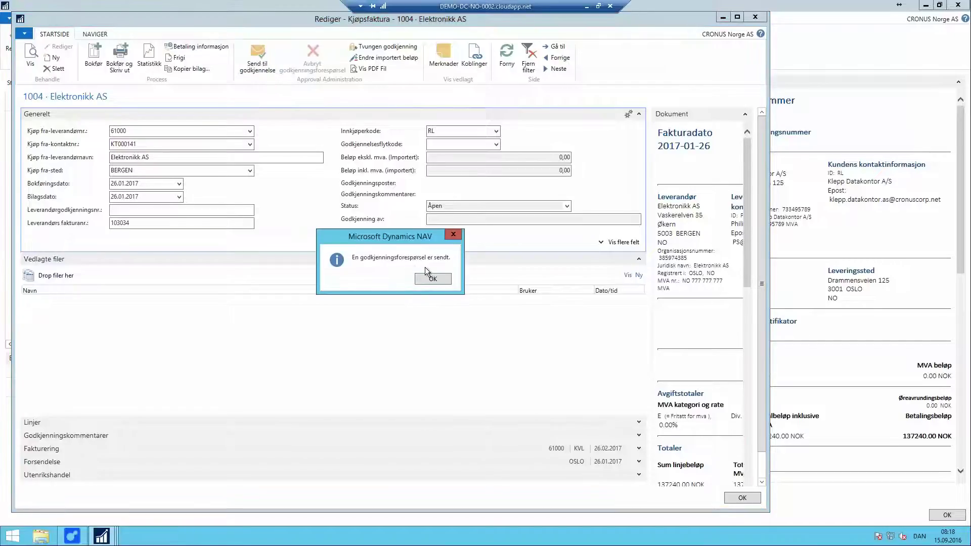
left_click(432, 278)
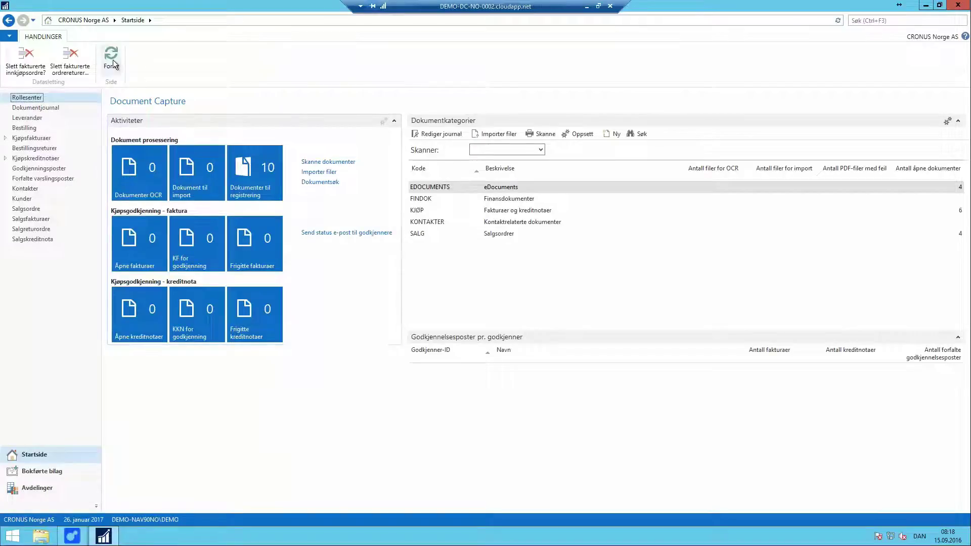
Step: Send open invoices 1001 and 1002 for approval, leaving 0 open and 4 awaiting approval
left_click(111, 59)
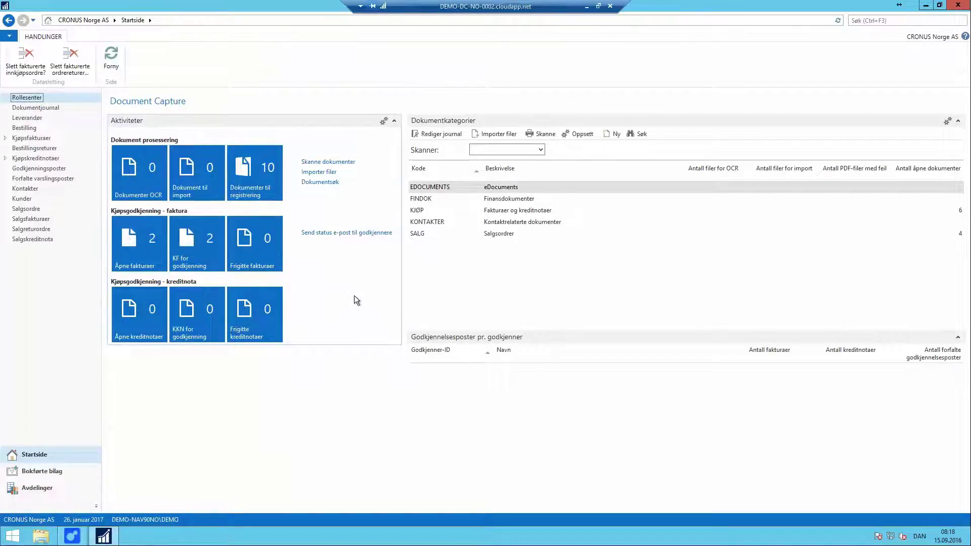
left_click(138, 243)
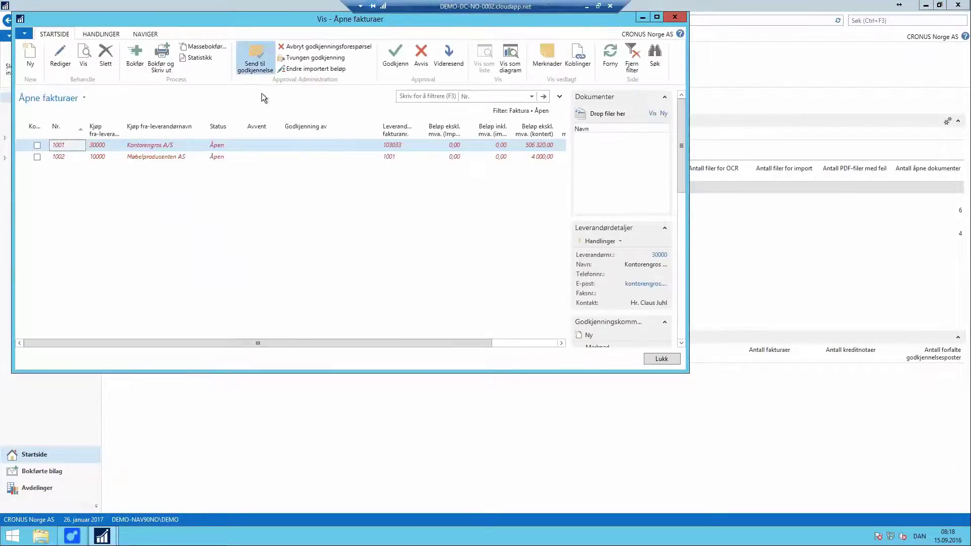
left_click(394, 210)
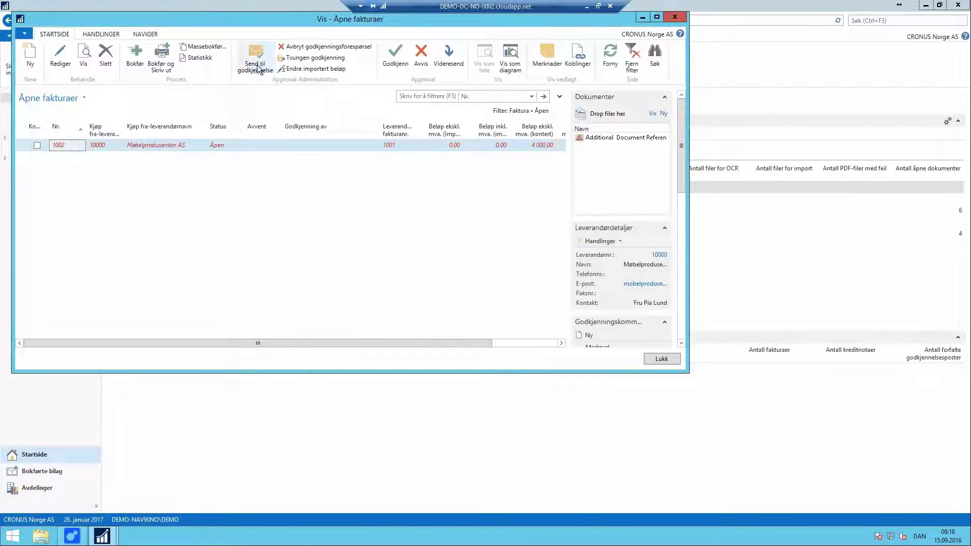
left_click(378, 210)
key("Escape")
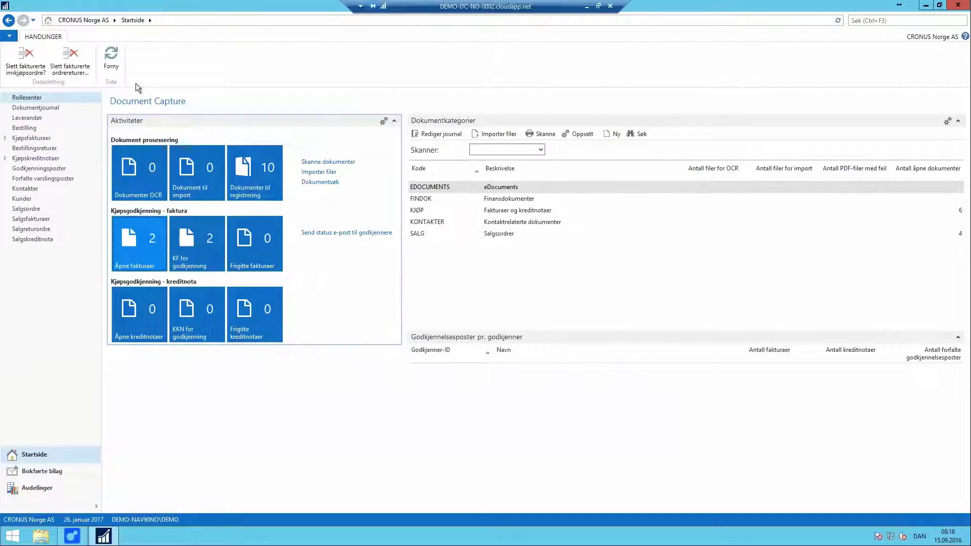
left_click(117, 65)
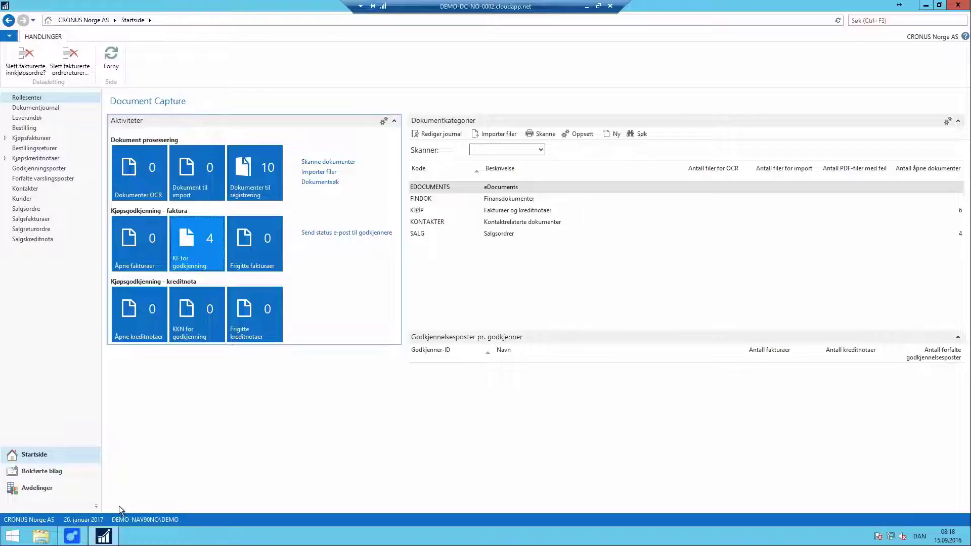
Step: Start Web Approval and open invoice 1002 from Møbelprodusenten AS in Mine åpne godkjenninger
left_click(72, 536)
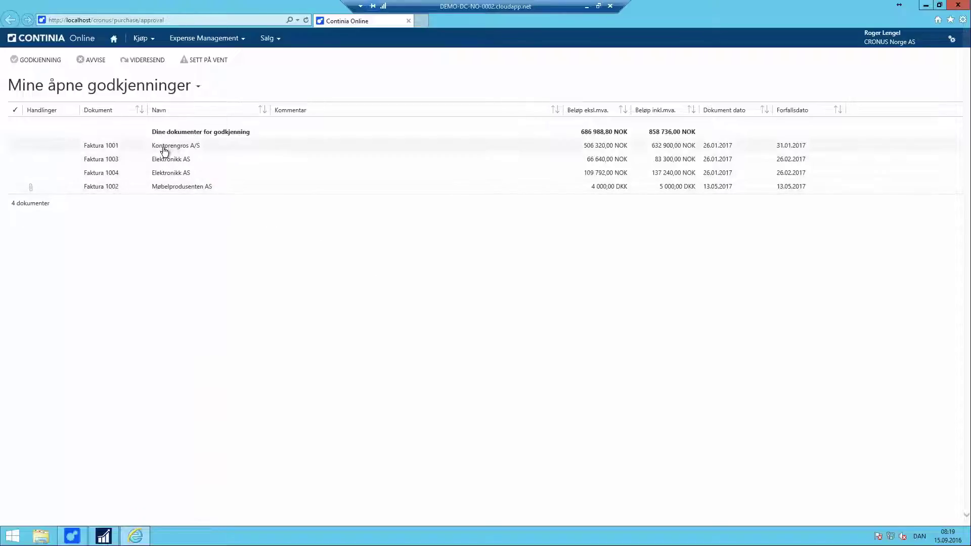
left_click(173, 188)
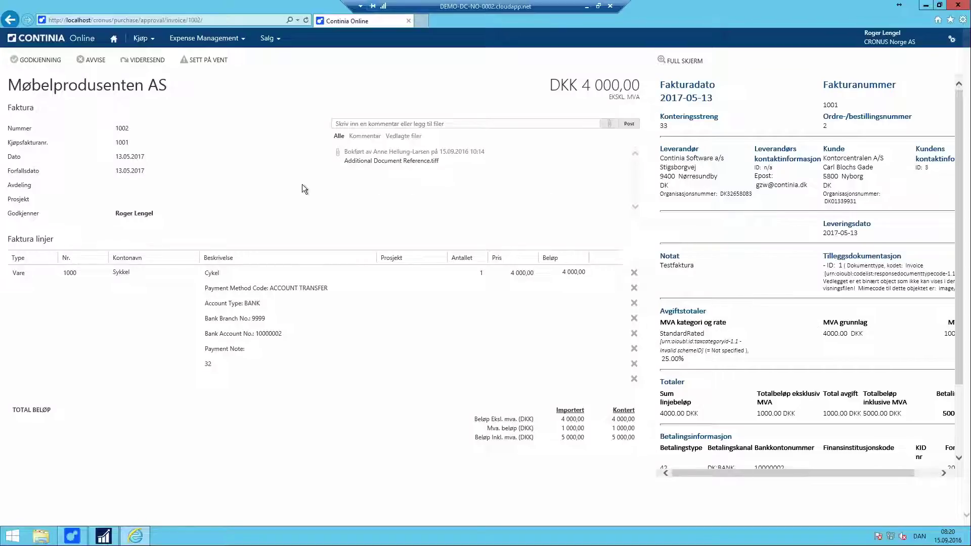
Step: Approve invoices 1002, 1003 and 1004 in Continia Online until the list is empty
left_click(38, 60)
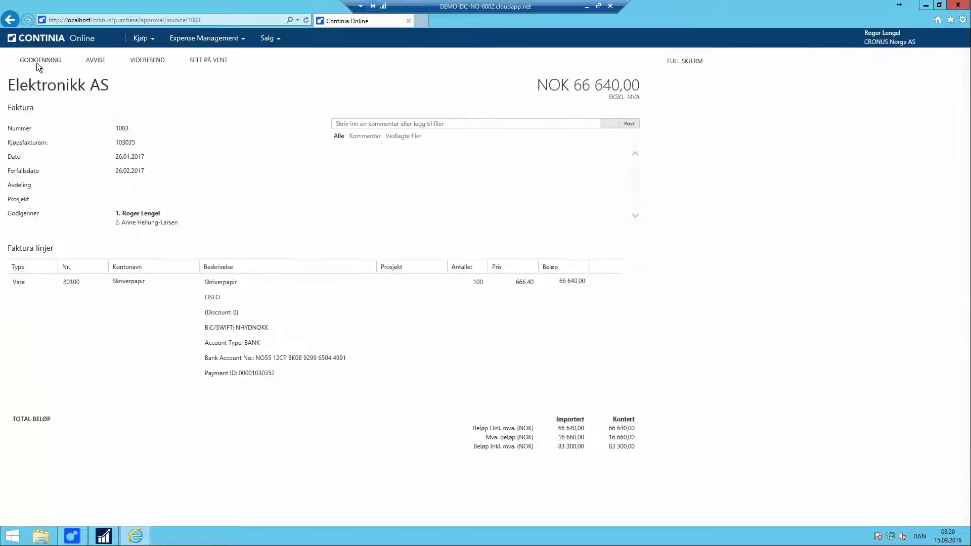
left_click(38, 61)
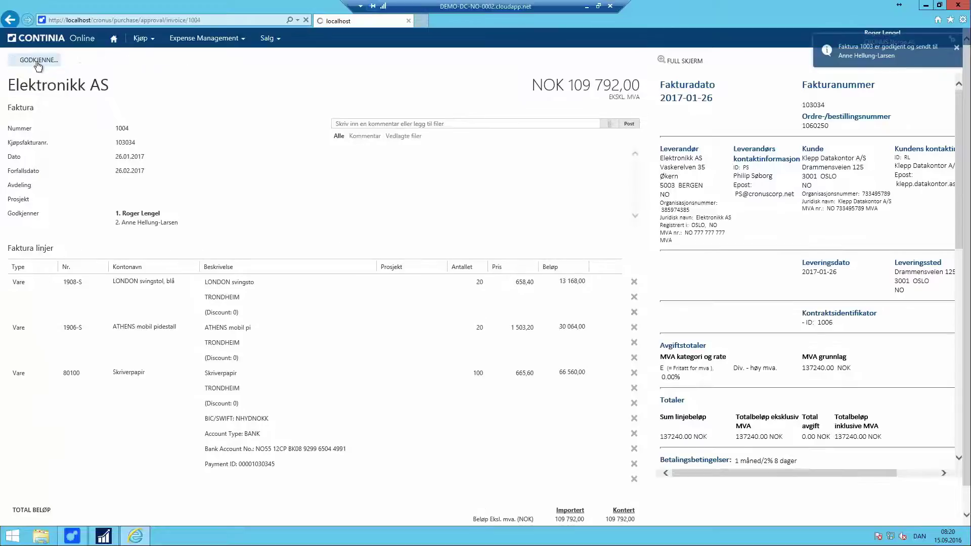
left_click(38, 61)
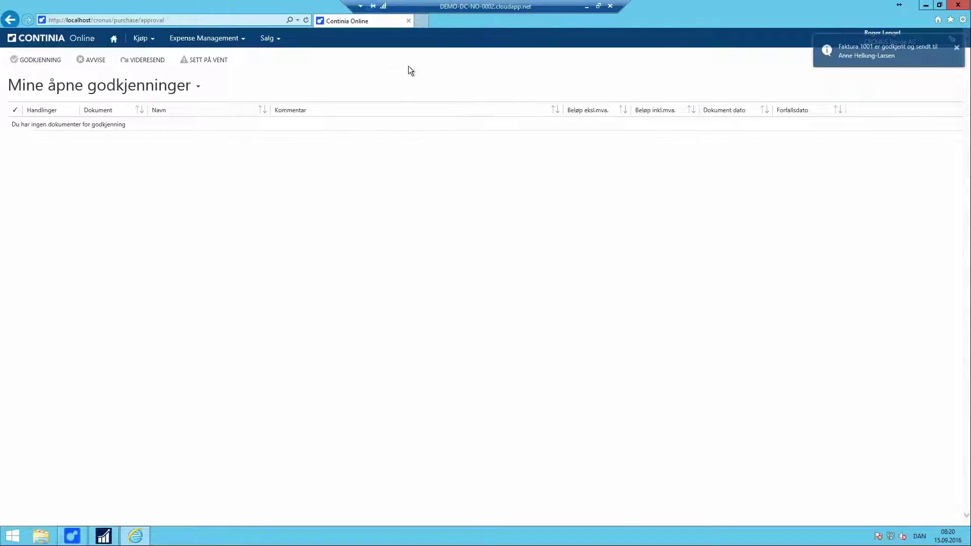
Step: Close the approval browser and open NAV's KF for godkjenning list after refreshing
left_click(957, 6)
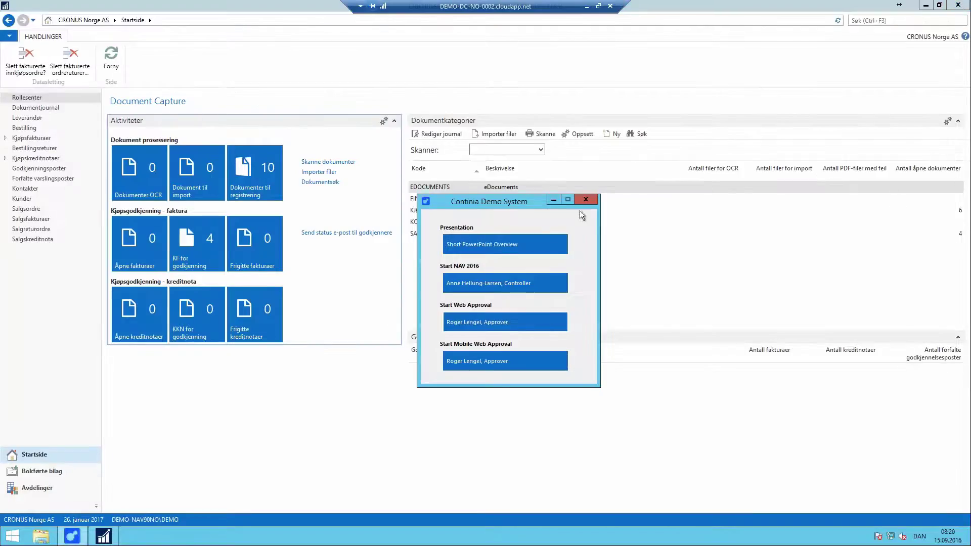
left_click(553, 200)
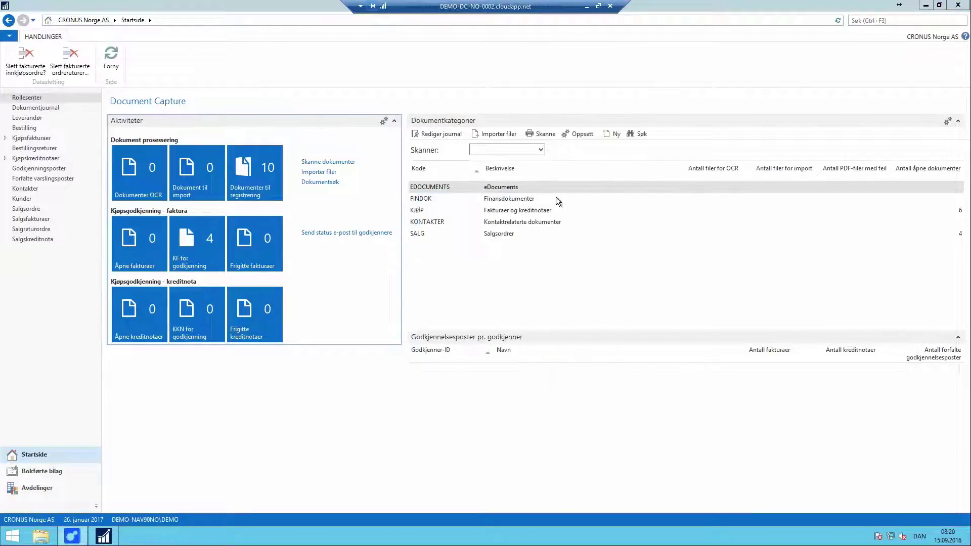
left_click(111, 56)
left_click(191, 243)
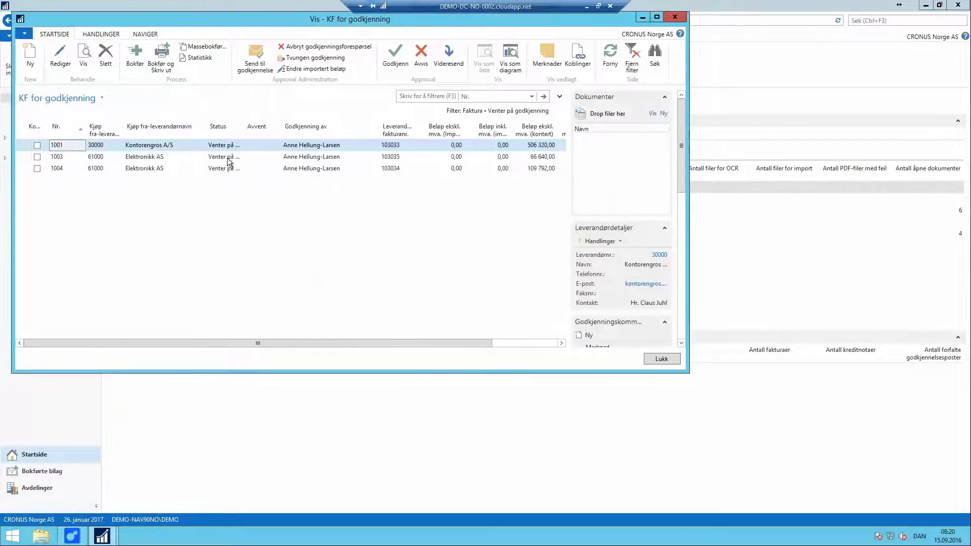
Step: Give final approval to the three invoices in KF for godkjenning
left_click(395, 59)
left_click(395, 59)
left_click(395, 59)
key("Escape")
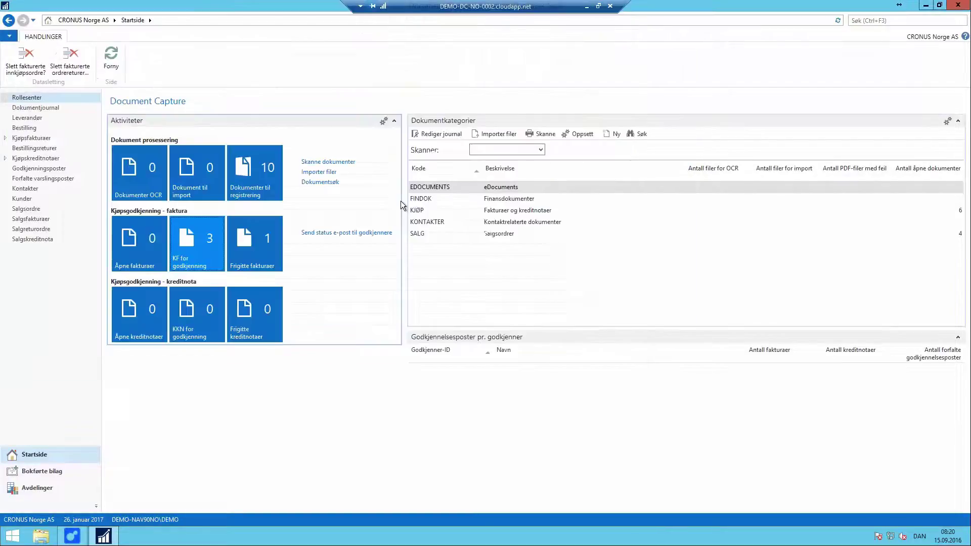
Step: Mass-post all four invoices from the Frigitte fakturaer list
left_click(108, 62)
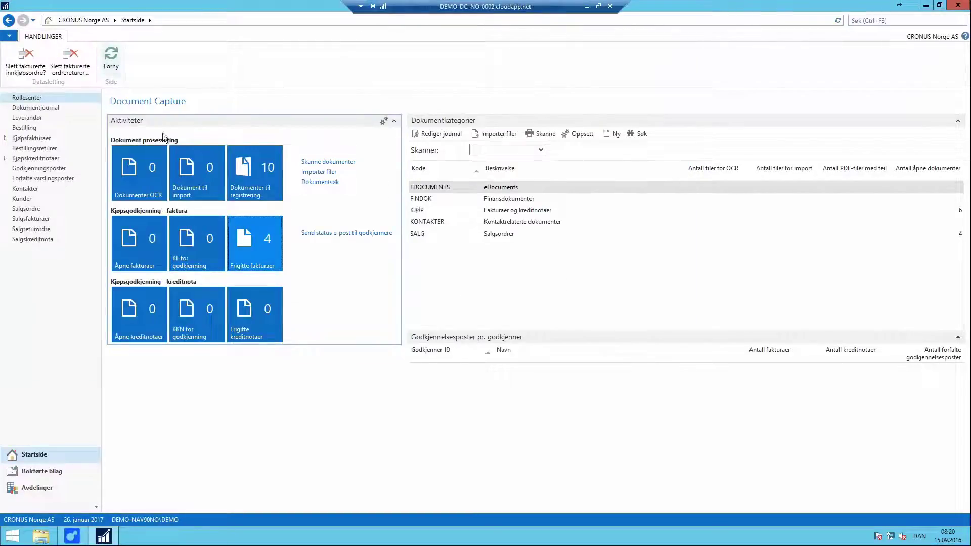
left_click(266, 234)
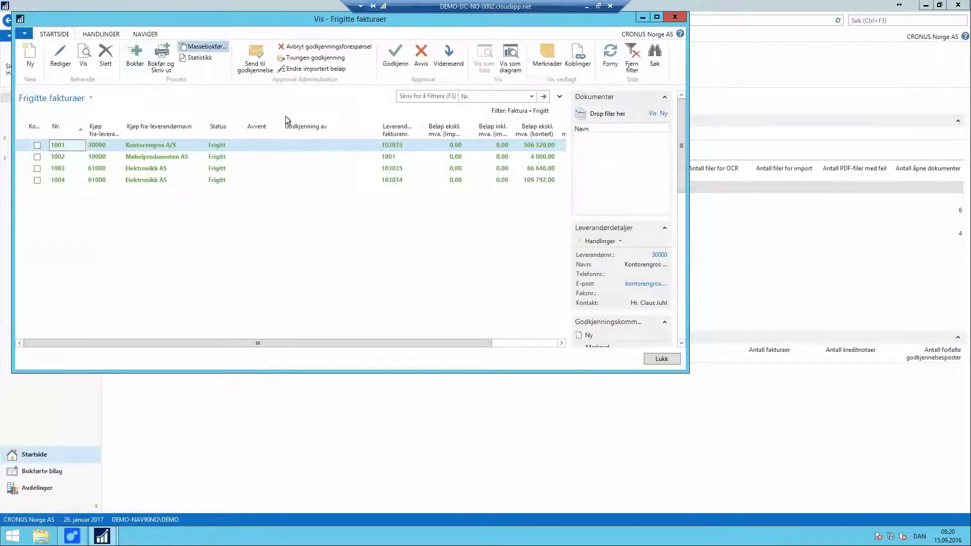
left_click(184, 317)
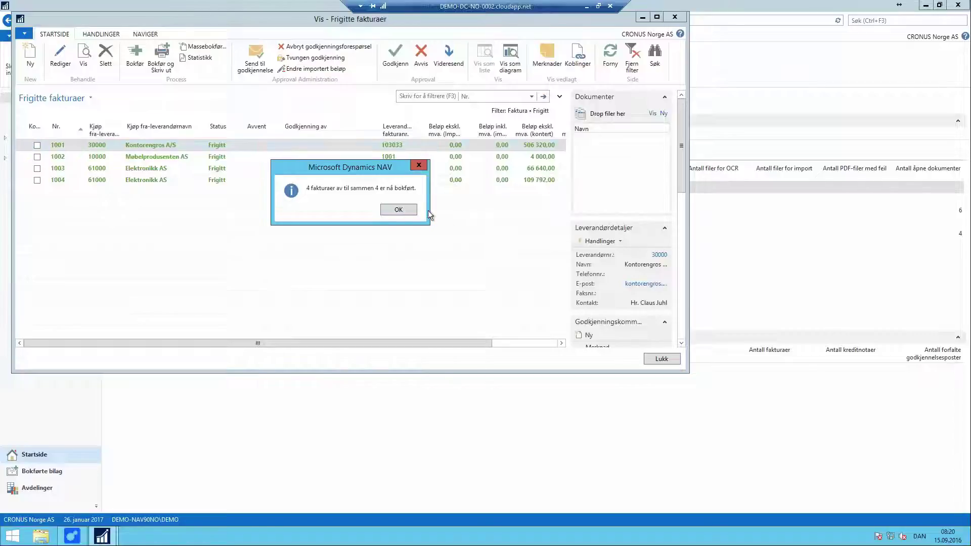
left_click(406, 208)
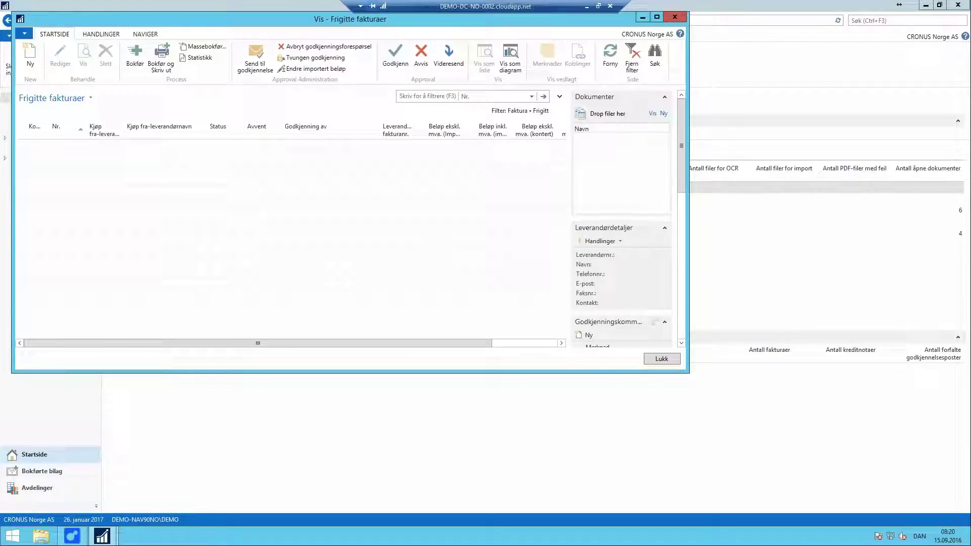
Step: Open the Document Capture department page and run 'Slett fakturerte bestillinger' without filters
left_click(657, 362)
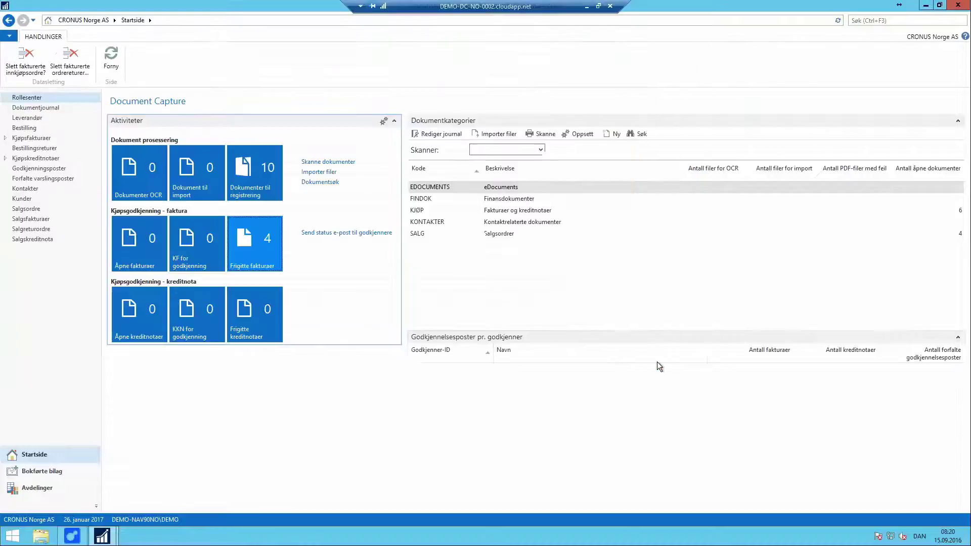
left_click(55, 486)
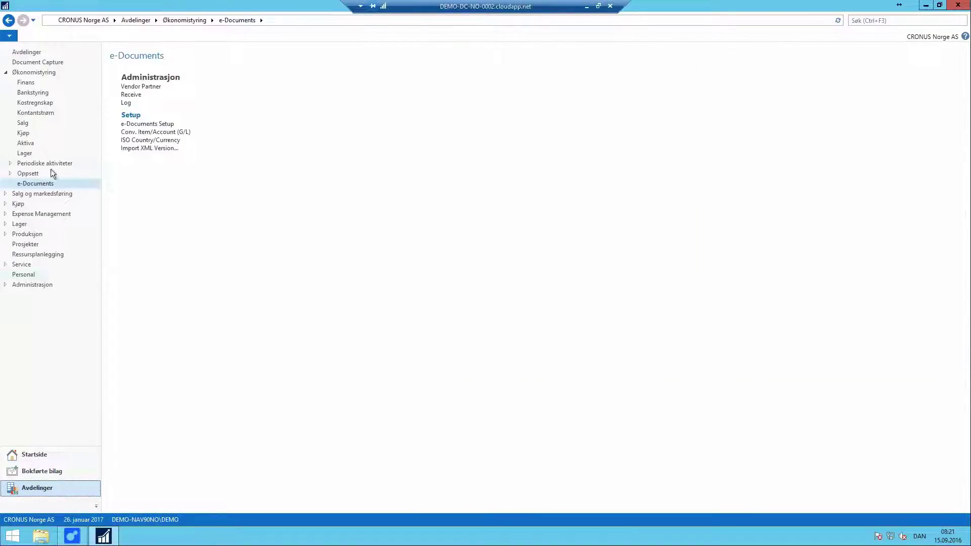
left_click(38, 62)
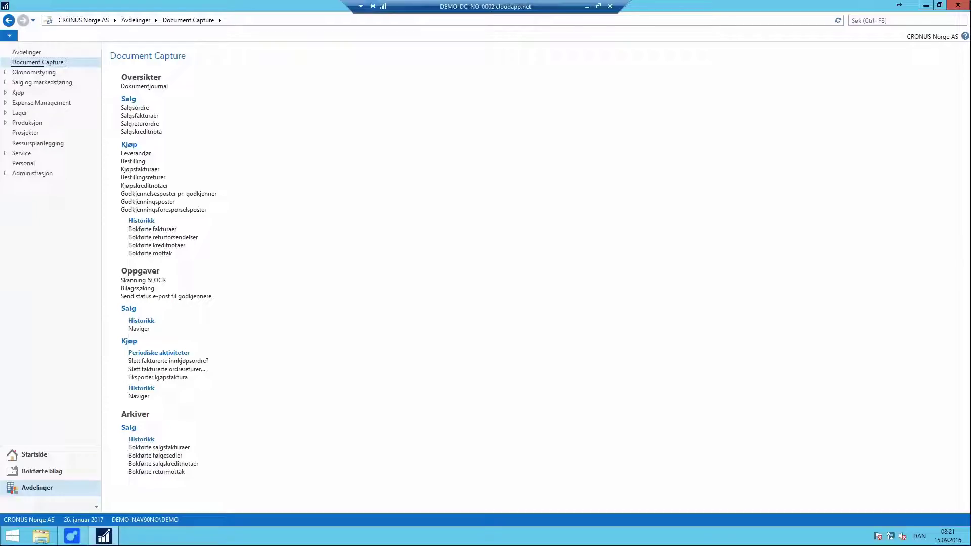
left_click(154, 362)
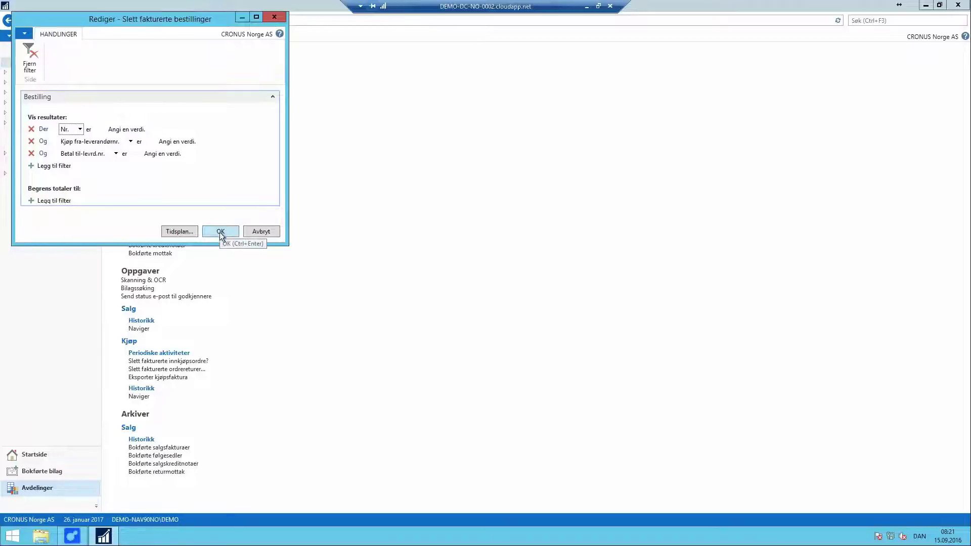
left_click(219, 231)
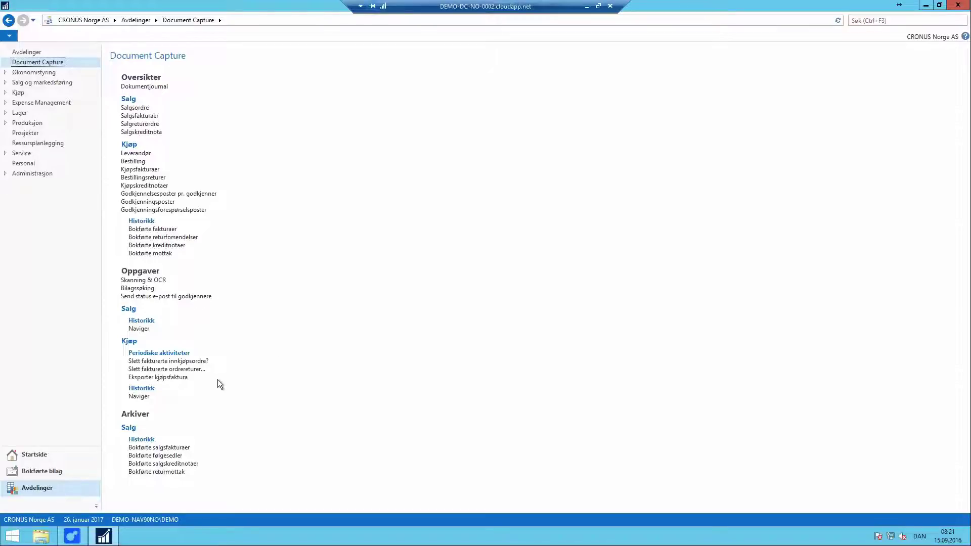
Step: Open posted purchase invoice 108037 from Møbelprodusenten AS from the posted purchase invoices list
left_click(40, 472)
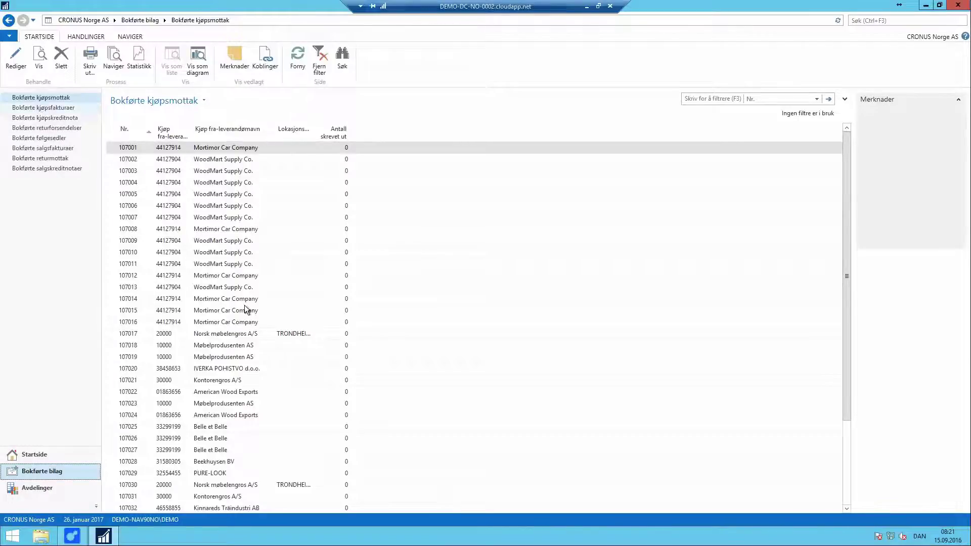
left_click(43, 107)
scroll(251, 348, "down", 3)
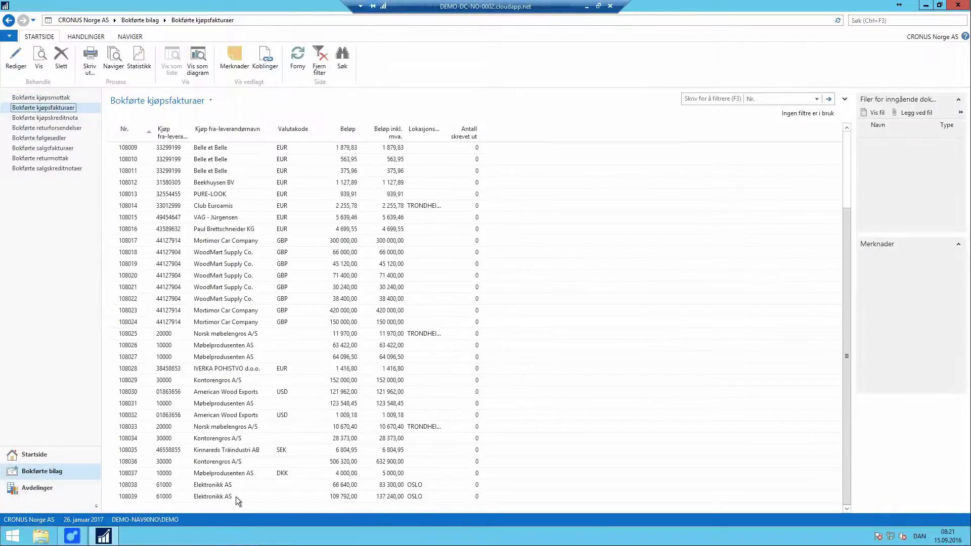
double_click(207, 477)
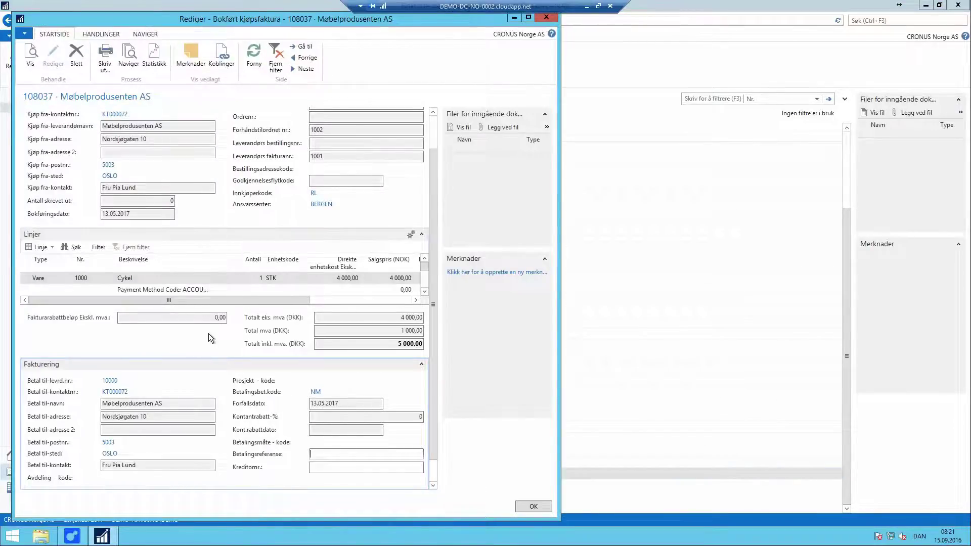
Step: Use Naviger to open the e-Document linked to invoice 108037, then close the windows
scroll(207, 333, "up", 1)
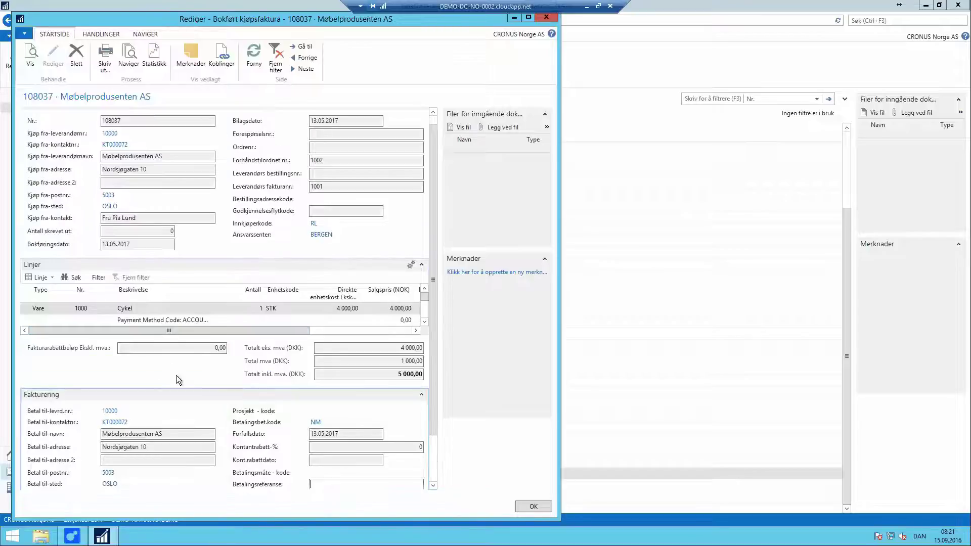
scroll(179, 359, "down", 2)
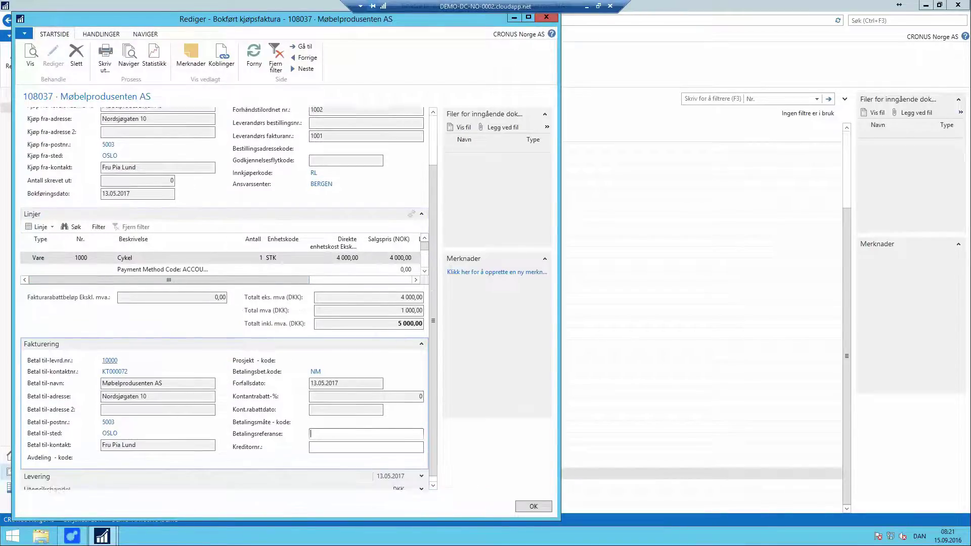
scroll(224, 298, "up", 2)
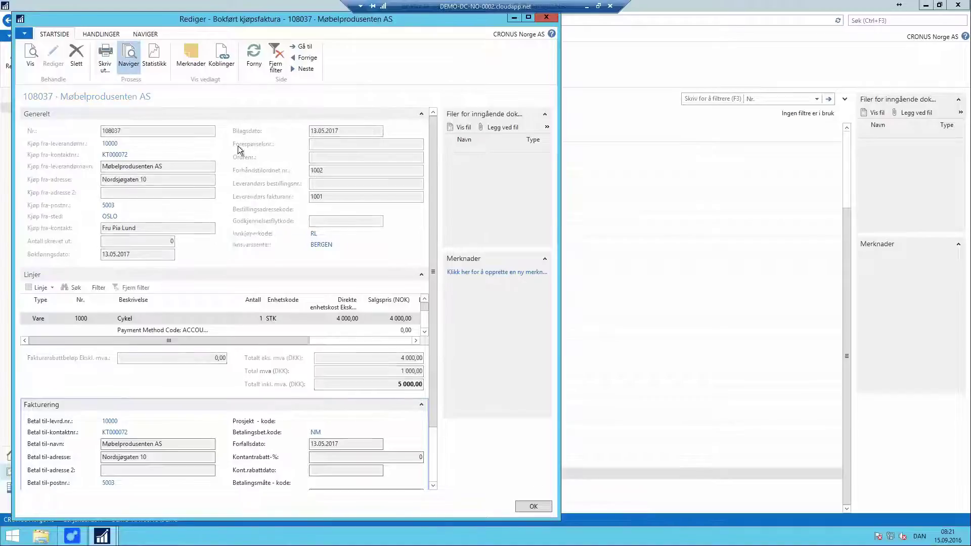
left_click(128, 56)
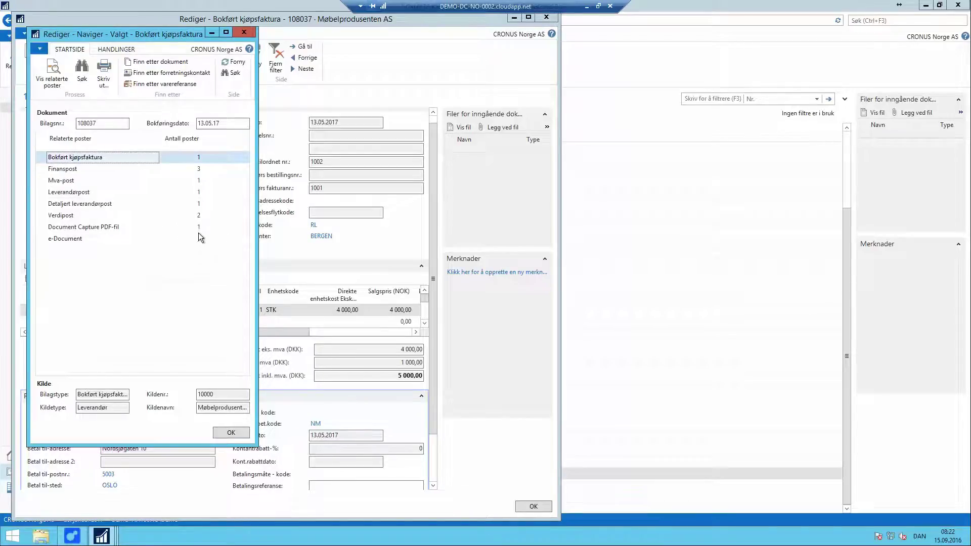
left_click(110, 240)
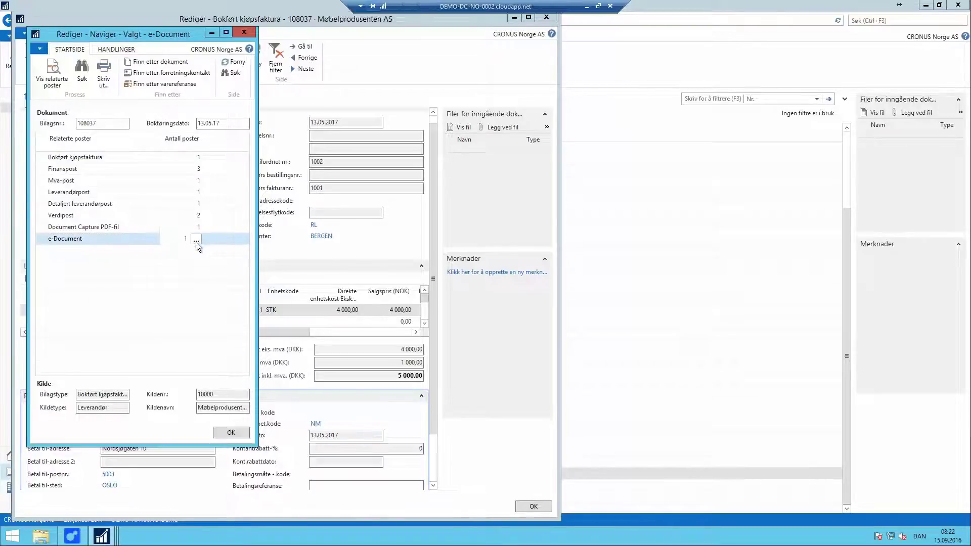
left_click(196, 242)
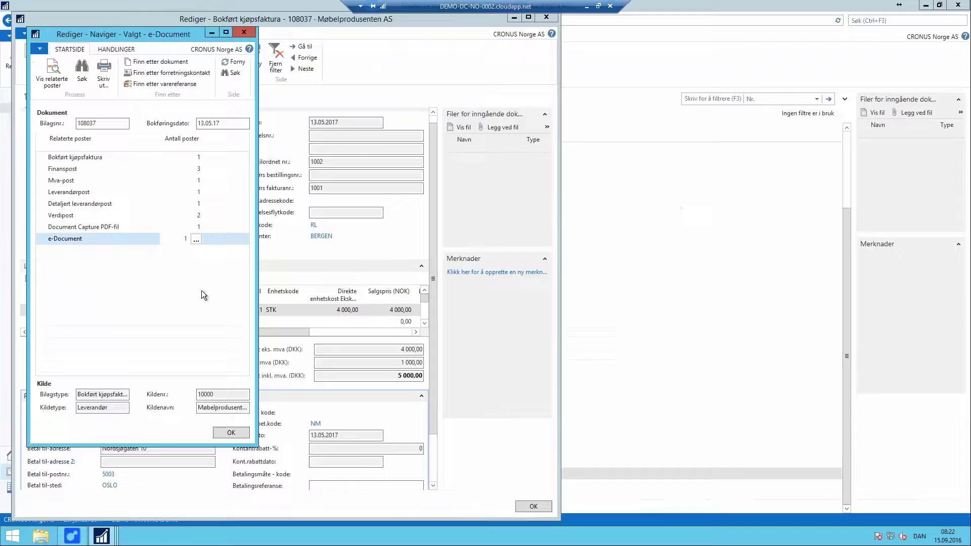
key("Escape")
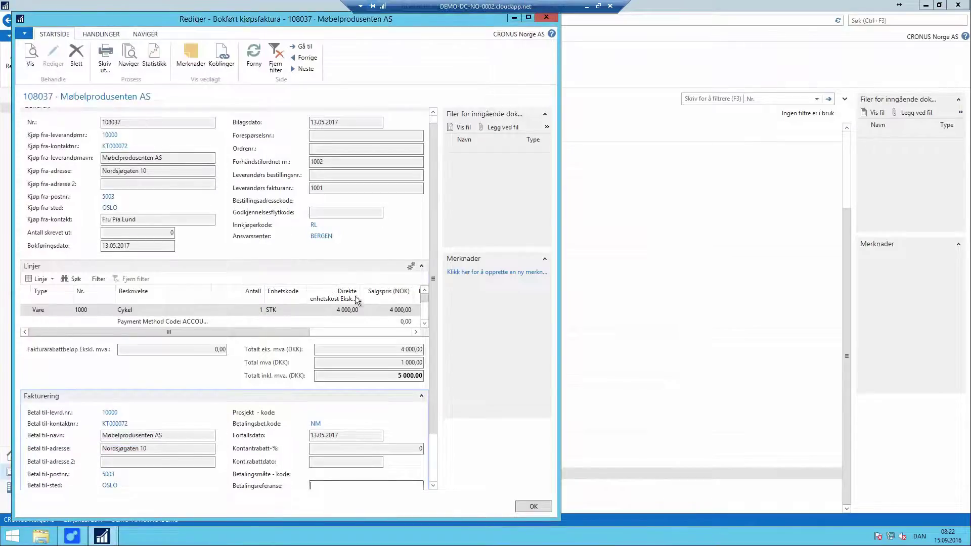
key("Escape")
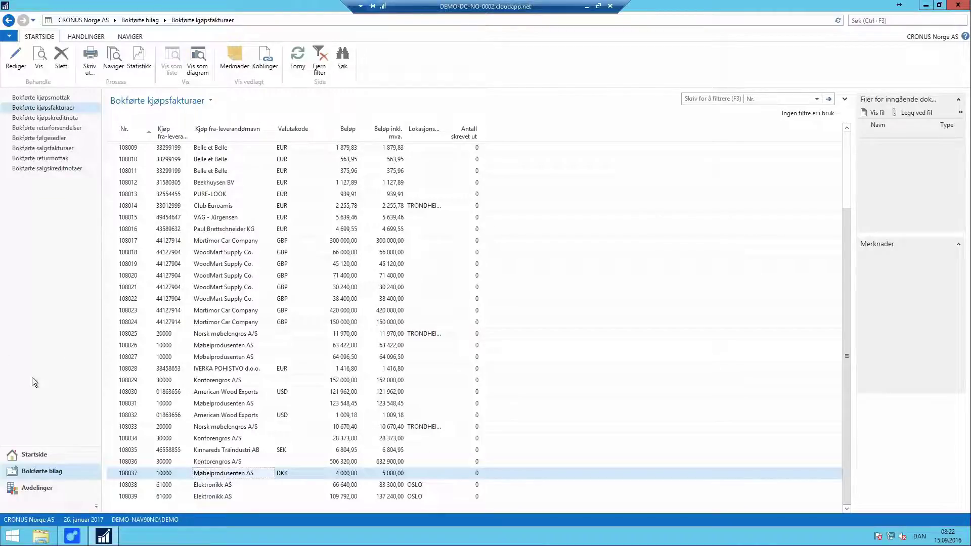
Step: Go back to Document Capture and open the e-Documents page under Økonomistyring
left_click(23, 488)
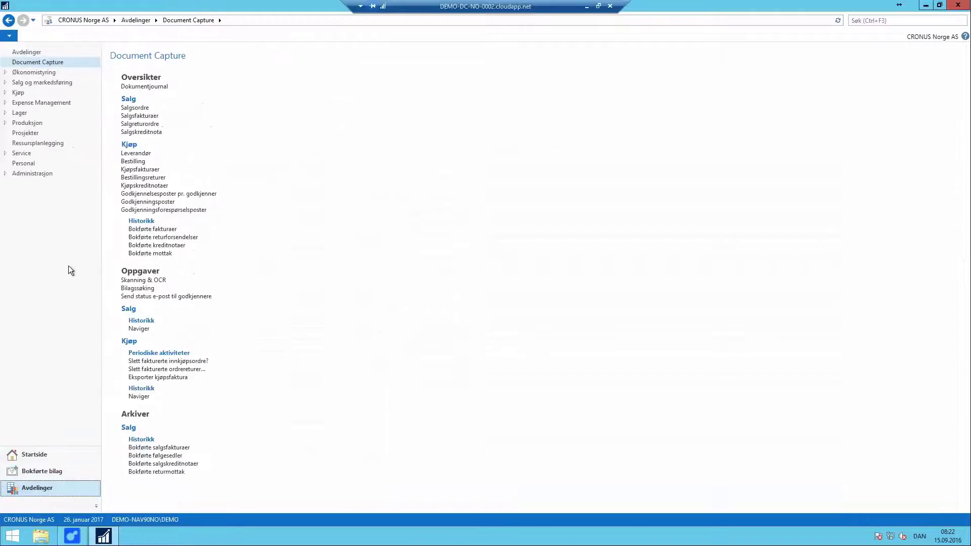
left_click(34, 72)
left_click(264, 187)
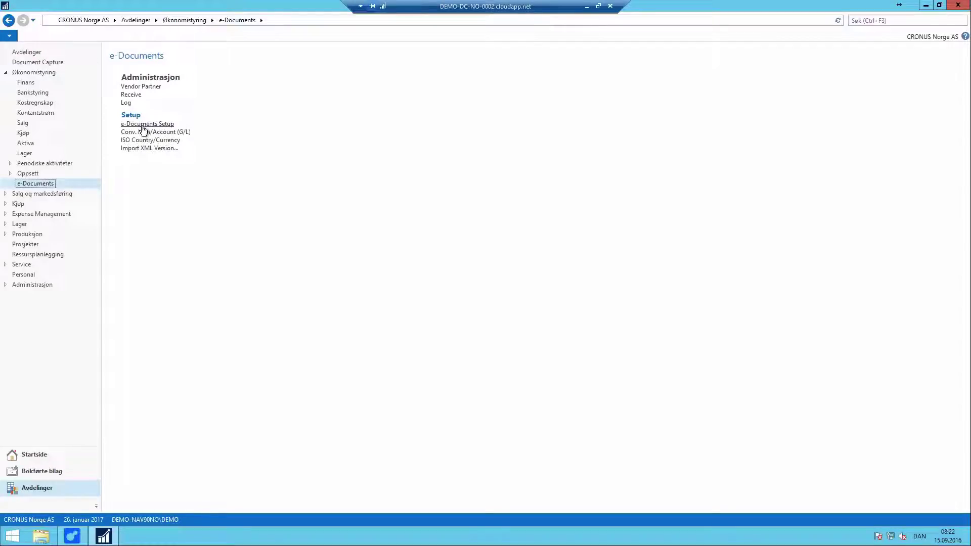
Step: Review the e-Documents Setup General tab (currency NOK, country NO, Open Registered Document on), then close it
left_click(144, 127)
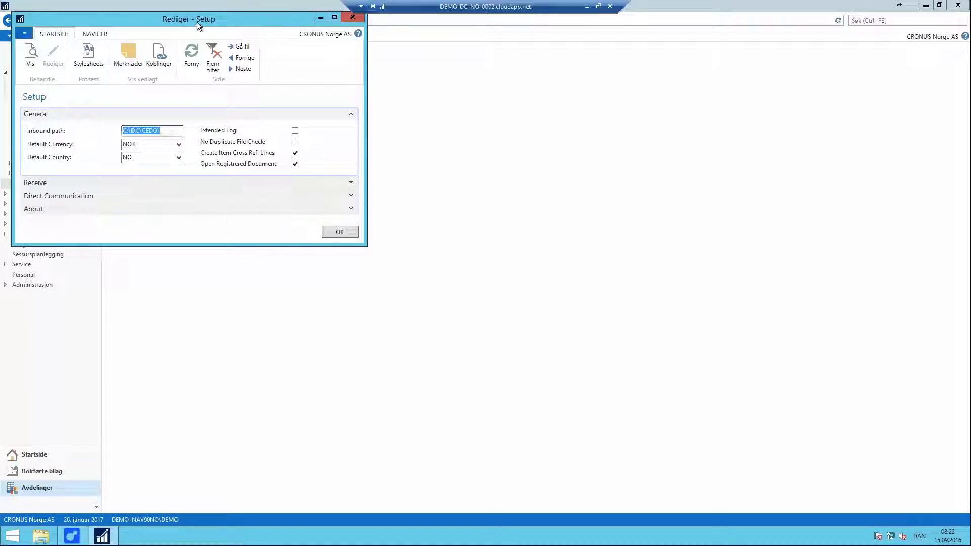
left_click_drag(196, 20, 424, 106)
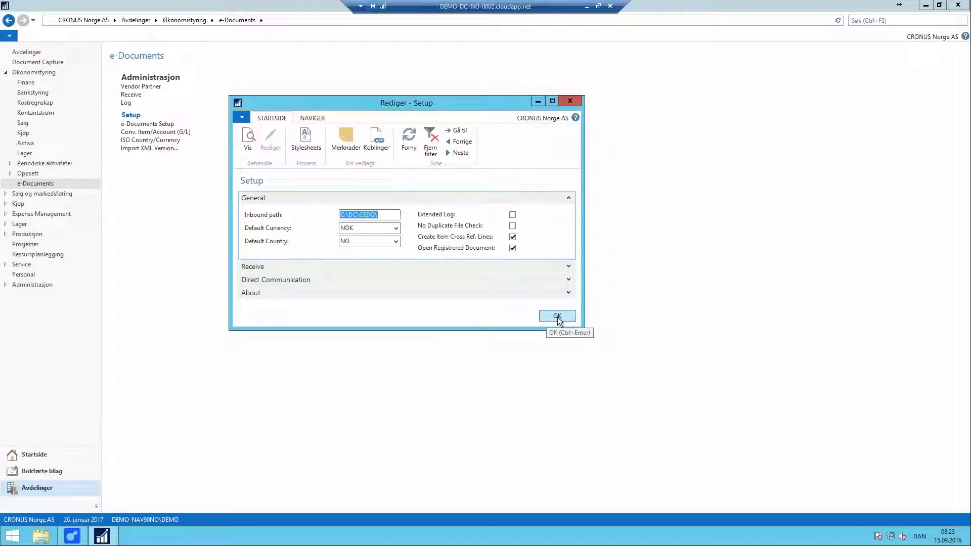
left_click(558, 317)
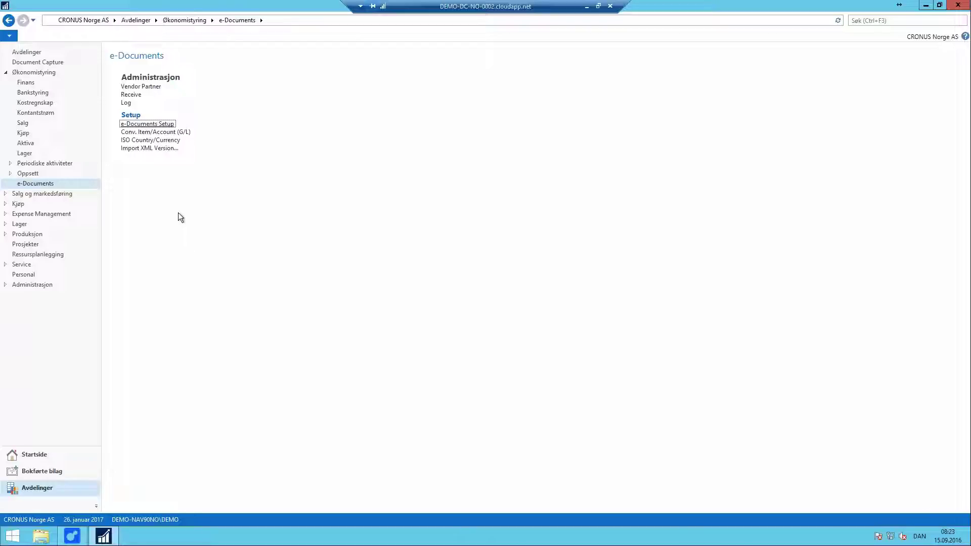
Step: On vendor partner 10000's card, set Purch. Account to 1080 Goodwill
left_click(137, 87)
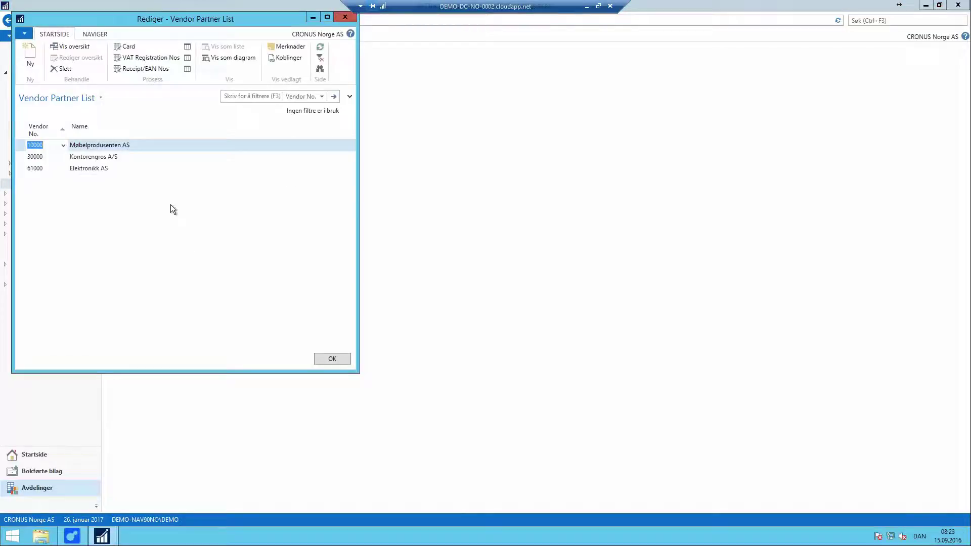
left_click(128, 47)
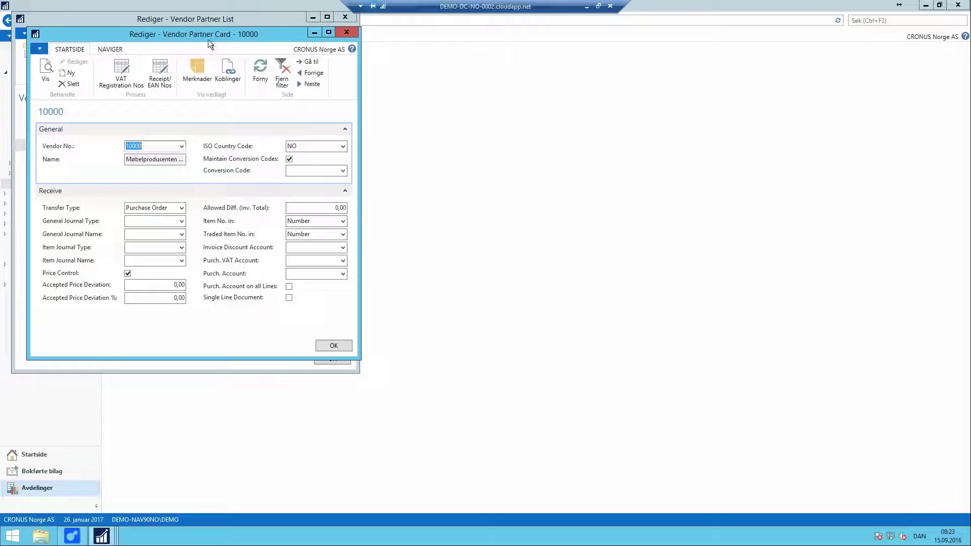
left_click_drag(208, 40, 481, 104)
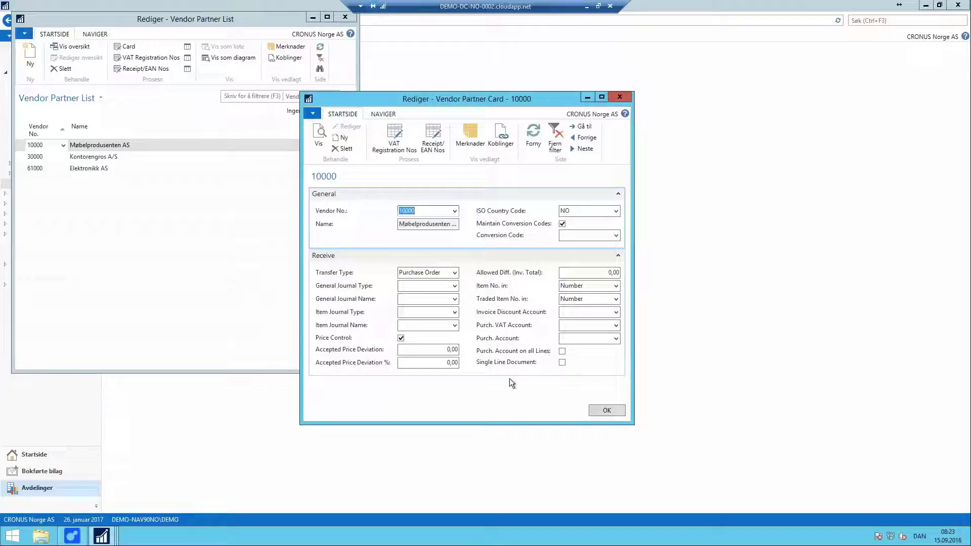
left_click(578, 338)
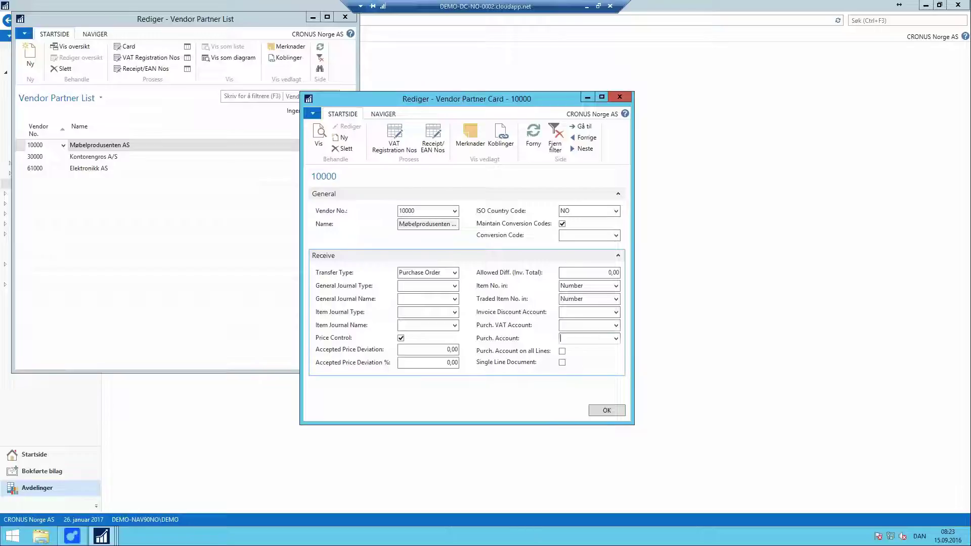
left_click(615, 339)
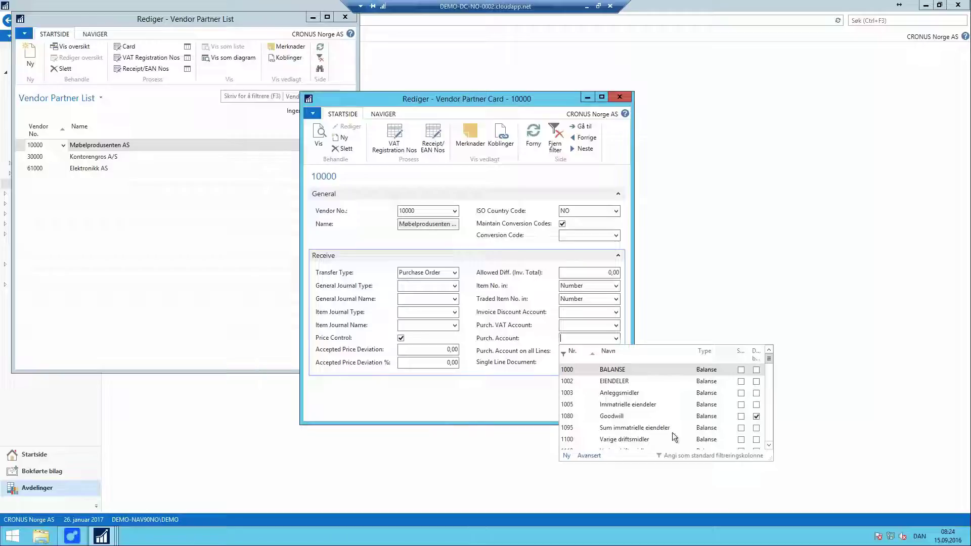
left_click(613, 416)
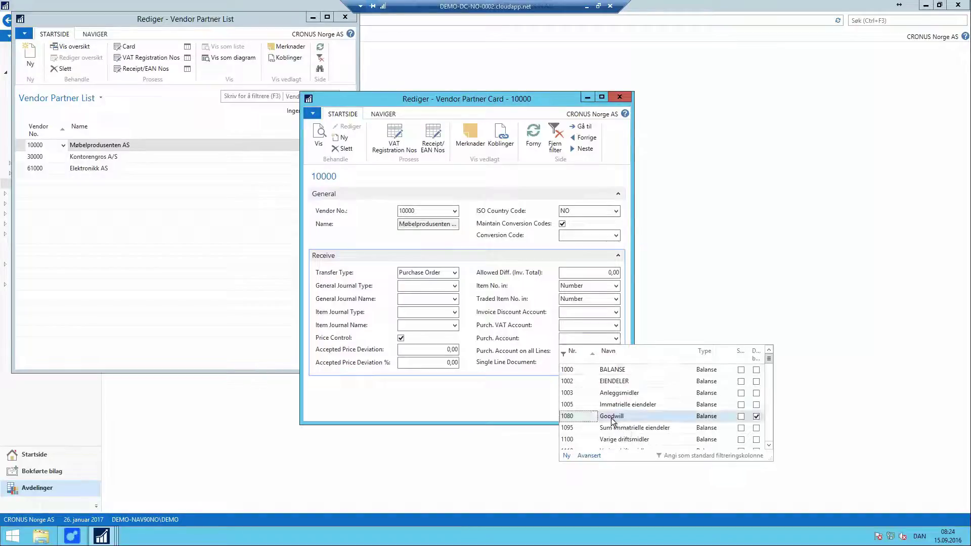
left_click(576, 338)
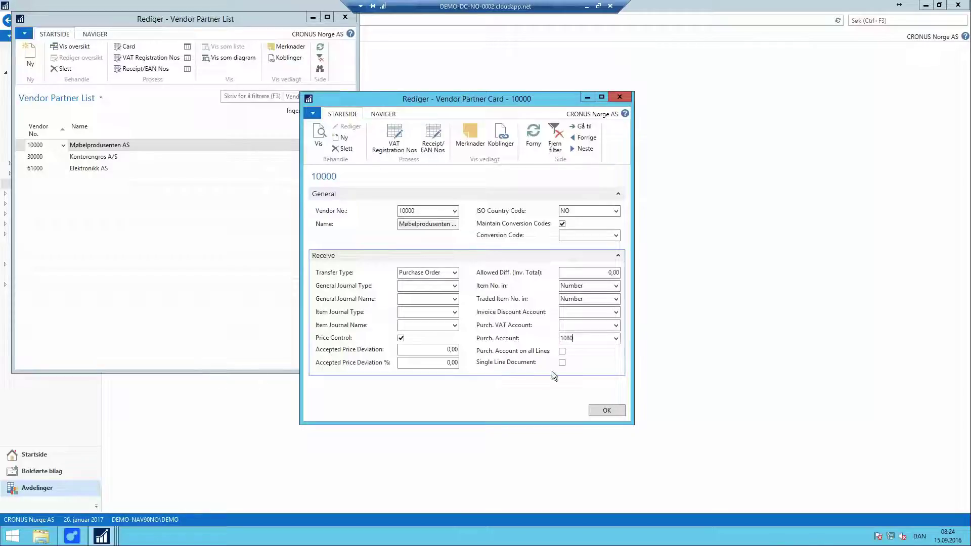
left_click_drag(586, 339, 548, 337)
Step: Save the vendor partner card, close the list, and expand Receive in e-Documents Setup
left_click(607, 409)
key("Escape")
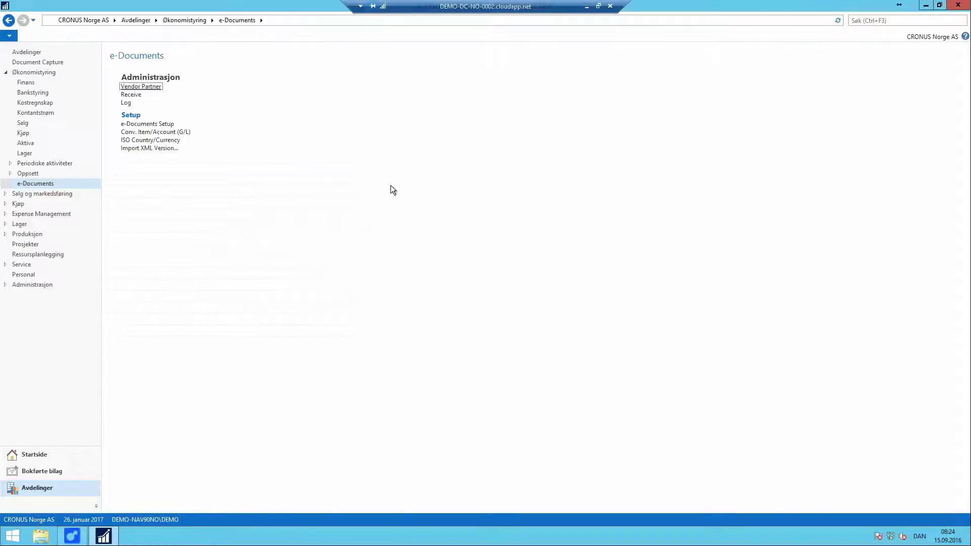
left_click(151, 124)
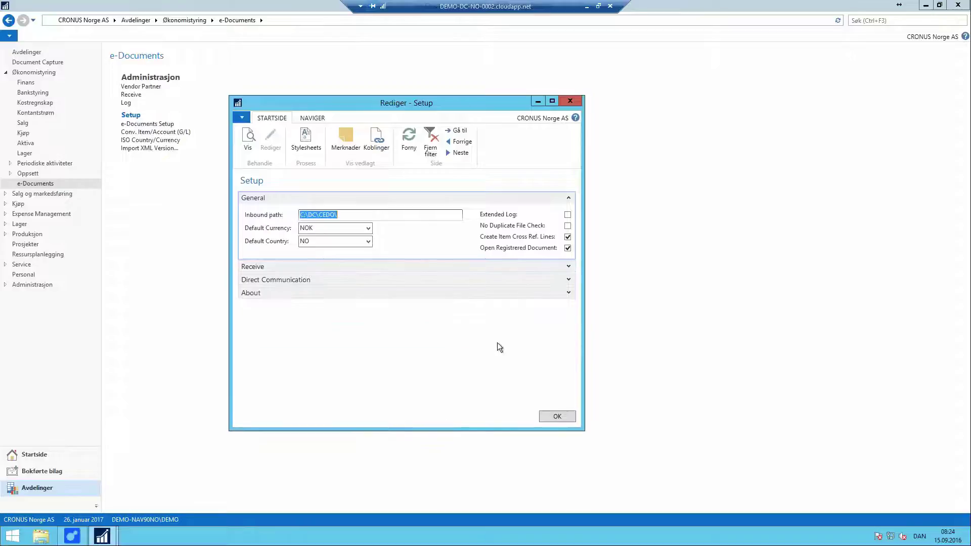
left_click(569, 265)
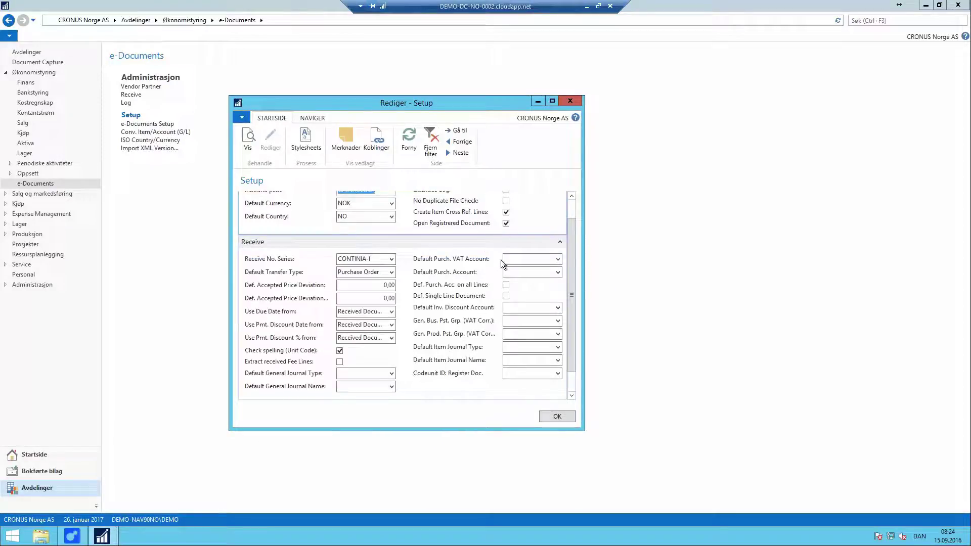
Step: Review the Receive defaults, keeping Purchase Order as default transfer type, and close the setup
left_click(520, 259)
left_click(520, 271)
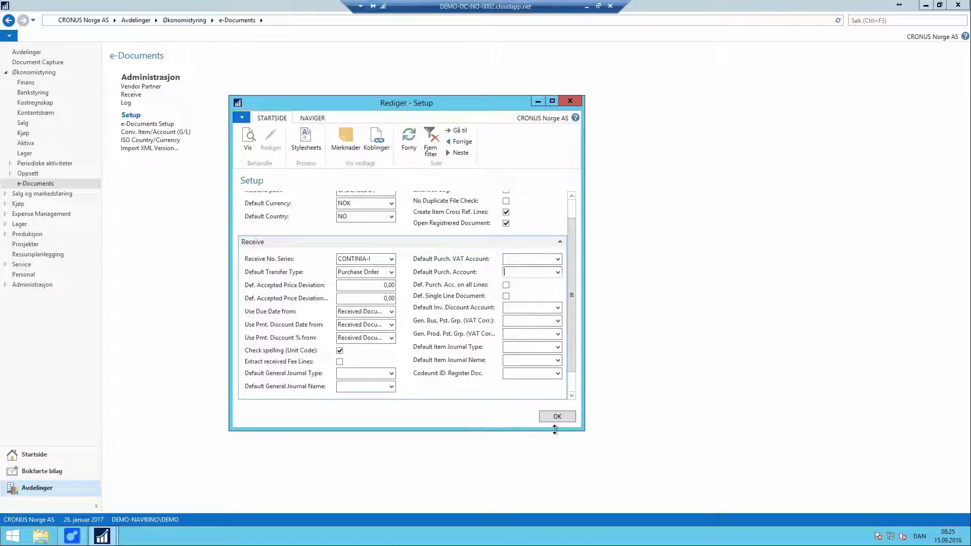
left_click(392, 273)
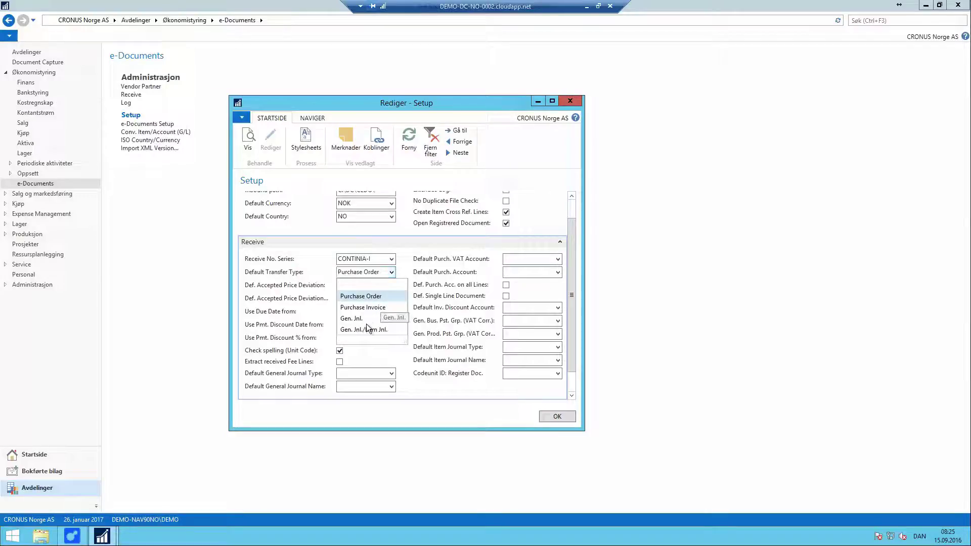
left_click(375, 351)
left_click(358, 286)
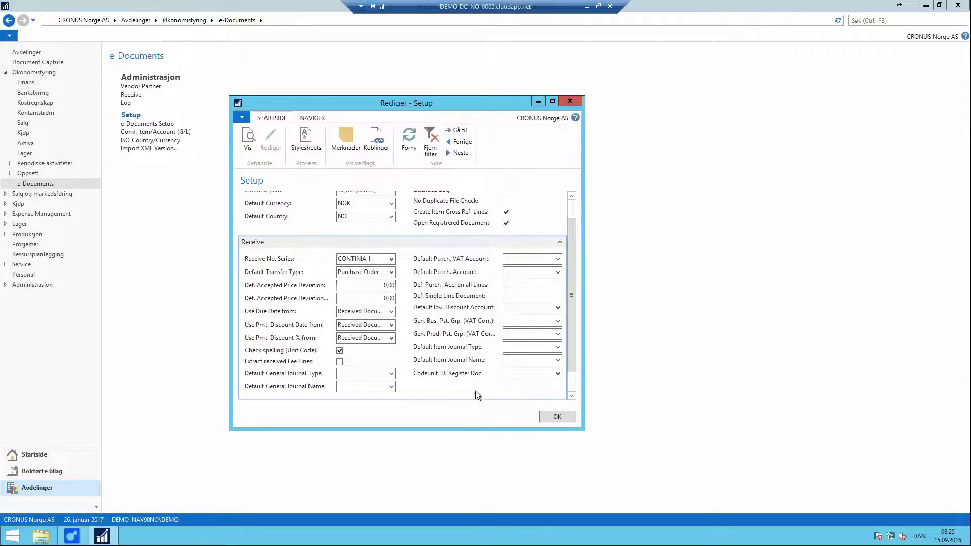
left_click(557, 416)
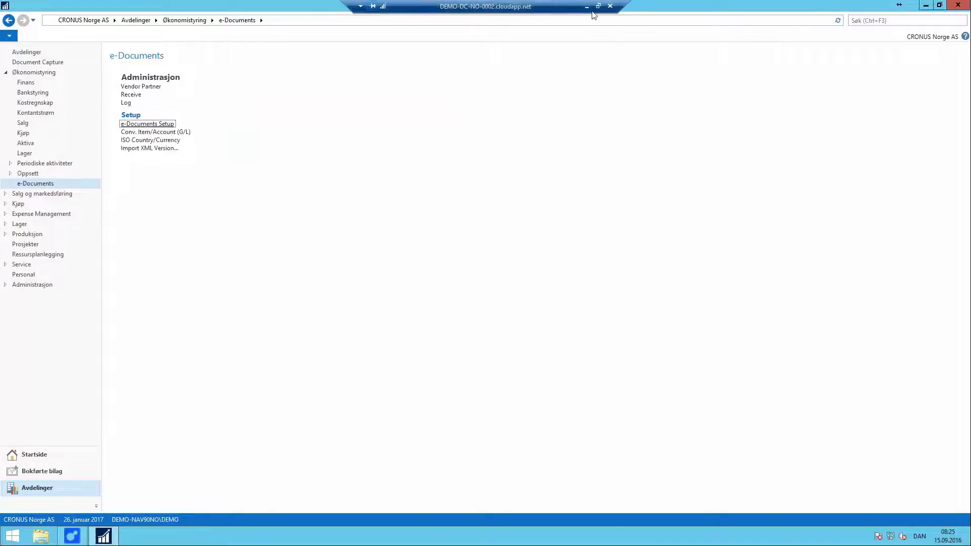